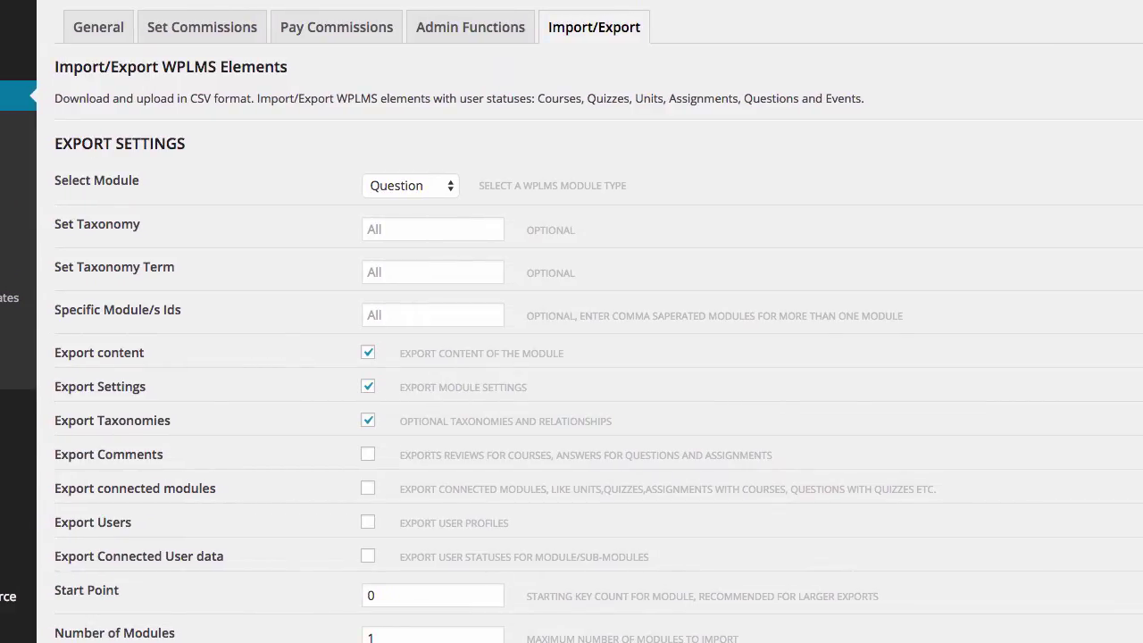
Keep Question as the export module type and set the number of modules to 6
{"action": "left_click", "coordinate": [404, 185]}
{"action": "left_click", "coordinate": [405, 186]}
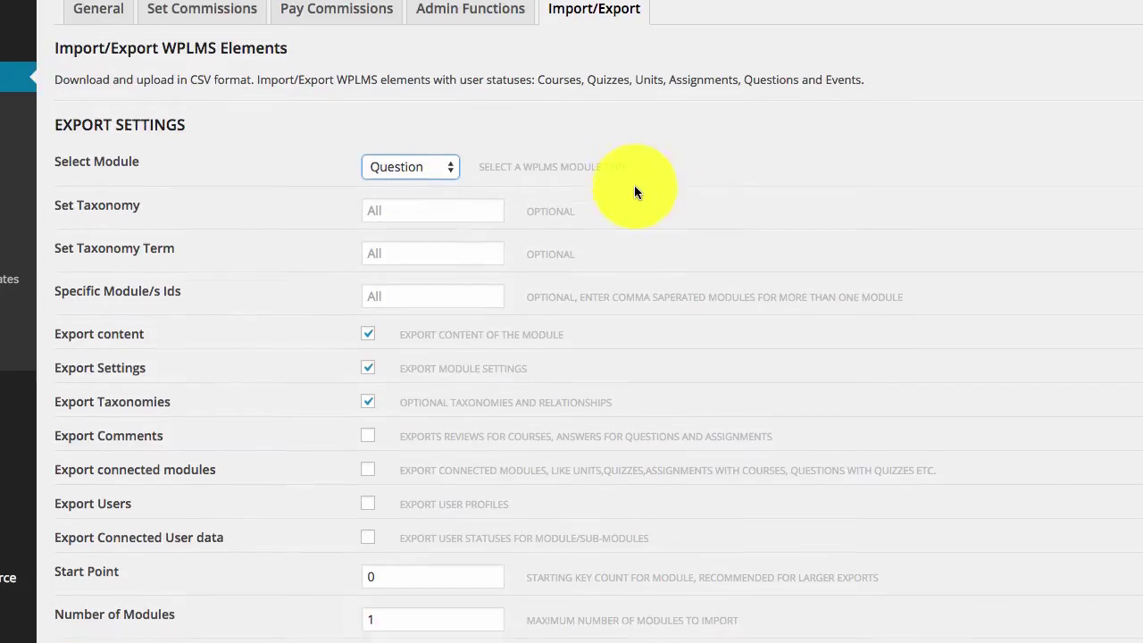
{"action": "scroll", "coordinate": [635, 185], "scroll_direction": "down", "scroll_amount": 2}
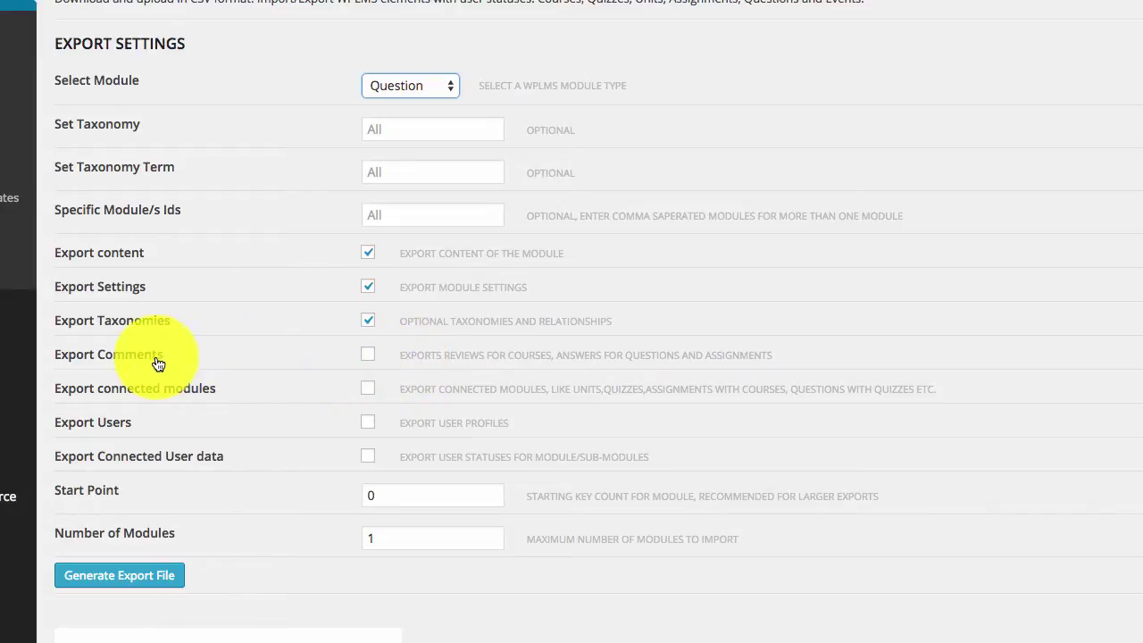
{"action": "left_click", "coordinate": [366, 357]}
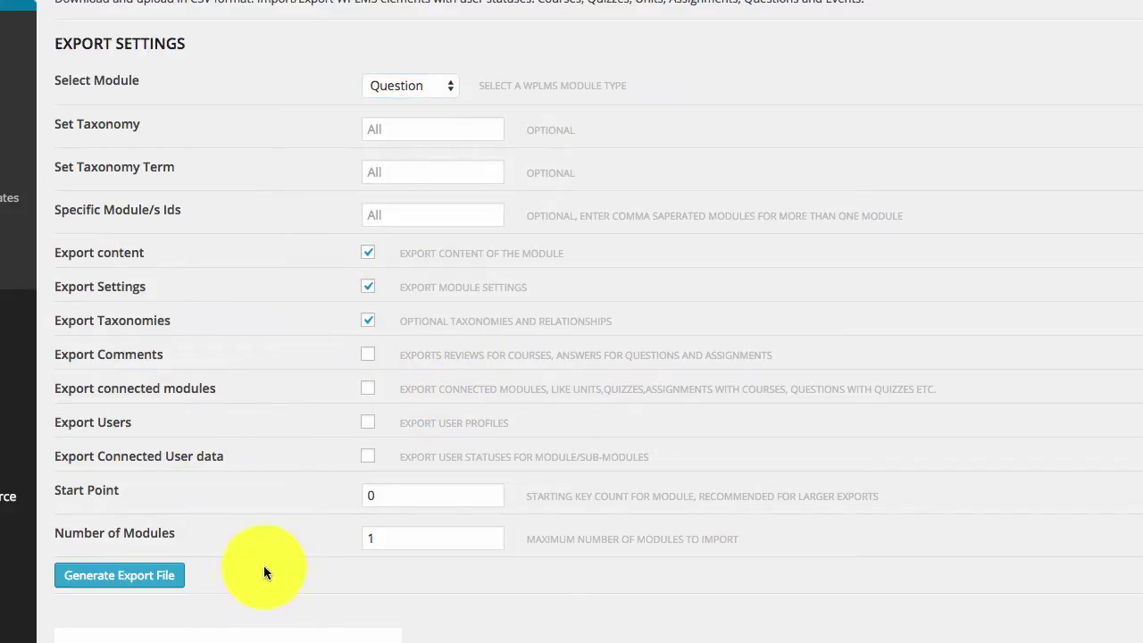
{"action": "left_click", "coordinate": [384, 545]}
{"action": "left_click_drag", "start_coordinate": [355, 548], "coordinate": [310, 546]}
{"action": "type", "text": "6"}
{"action": "left_click", "coordinate": [352, 571]}
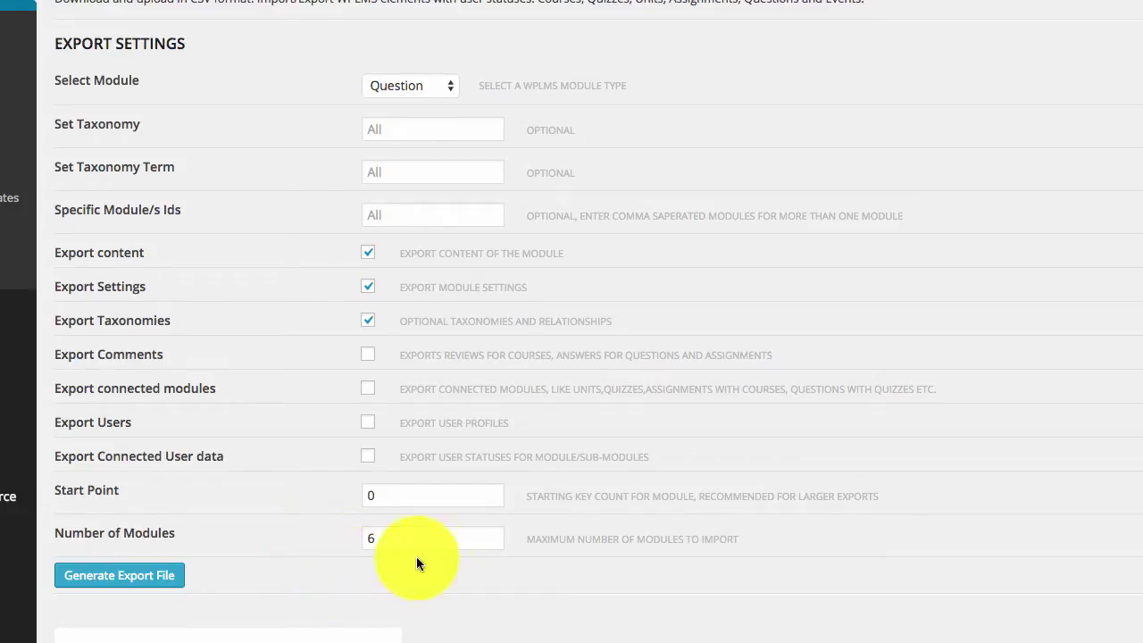
Generate the question export file and download the CSV
{"action": "left_click", "coordinate": [148, 582]}
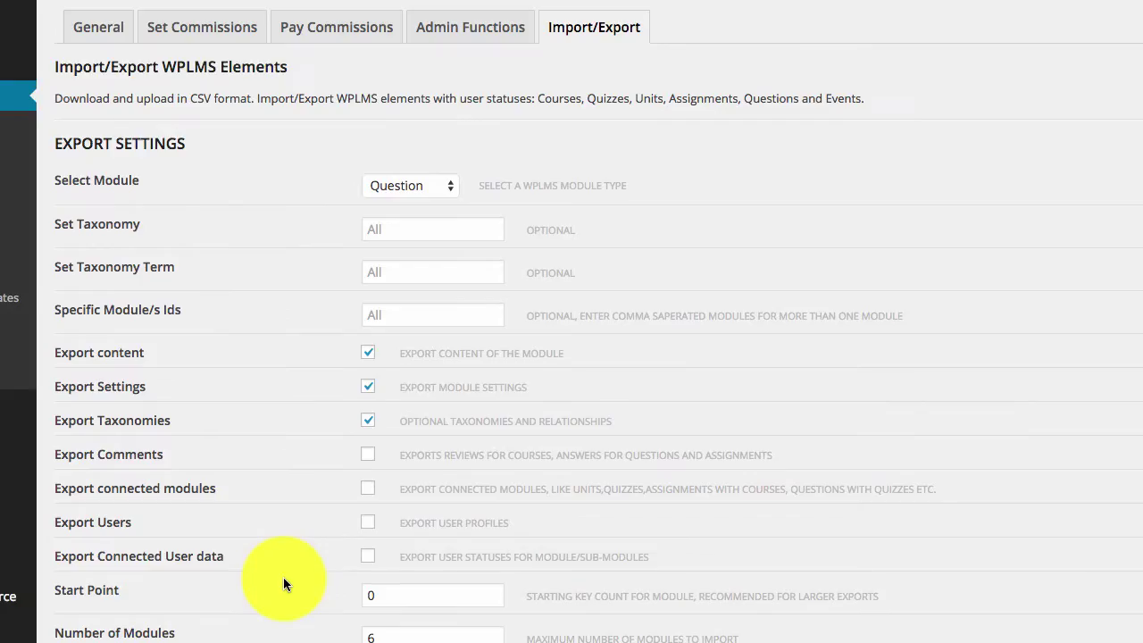
{"action": "scroll", "coordinate": [279, 532], "scroll_direction": "down", "scroll_amount": 3}
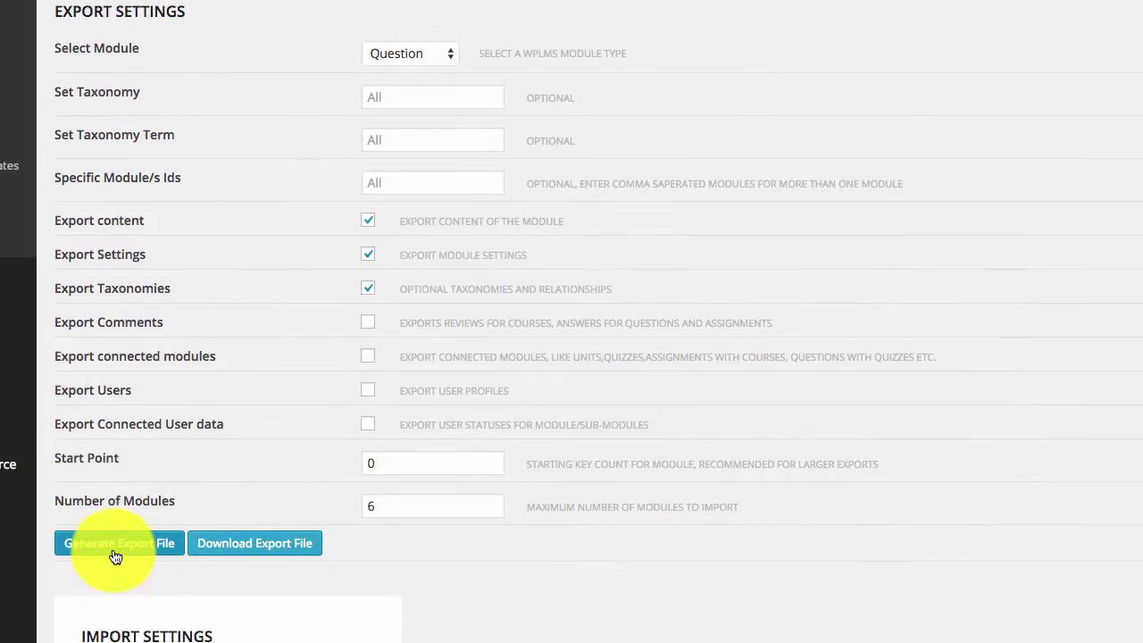
{"action": "left_click", "coordinate": [222, 554]}
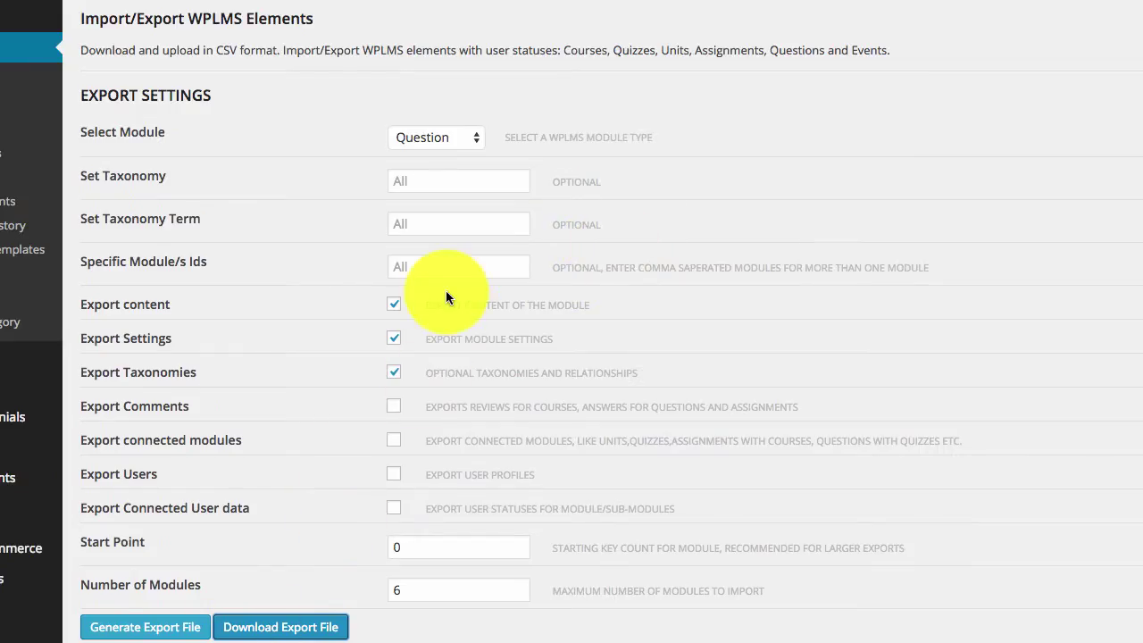
Open the exported CSV in Numbers and widen columns C and A to show full names
{"action": "left_click", "coordinate": [446, 290]}
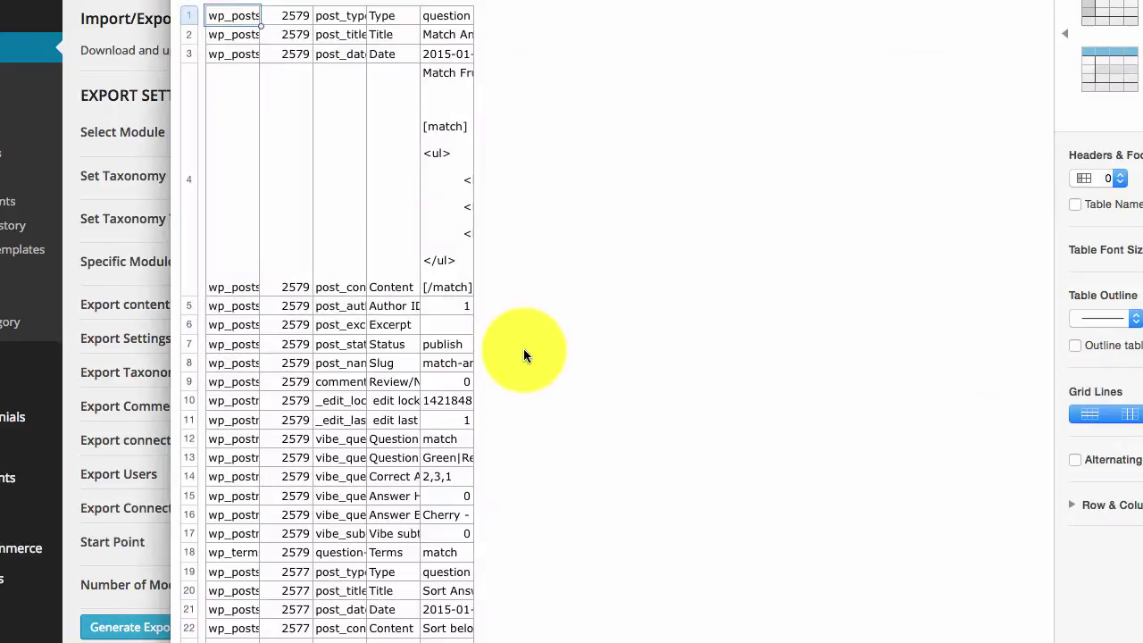
{"action": "scroll", "coordinate": [533, 345], "scroll_direction": "down", "scroll_amount": 3}
{"action": "scroll", "coordinate": [532, 344], "scroll_direction": "down", "scroll_amount": 5}
{"action": "scroll", "coordinate": [532, 345], "scroll_direction": "up", "scroll_amount": 10}
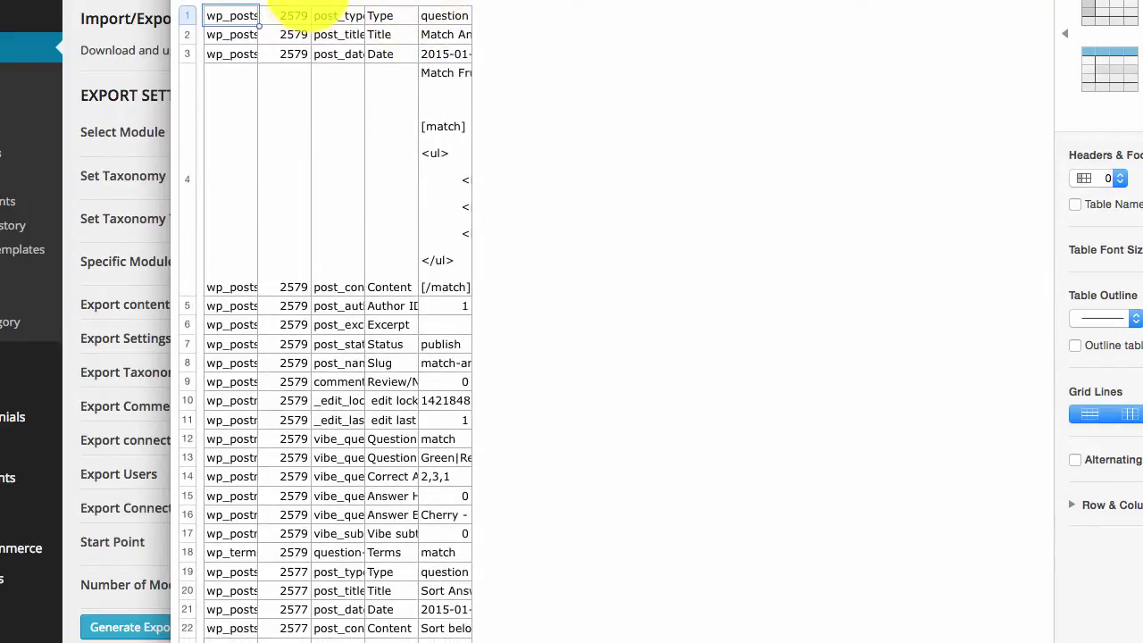
{"action": "left_click_drag", "start_coordinate": [364, 6], "coordinate": [900, 7]}
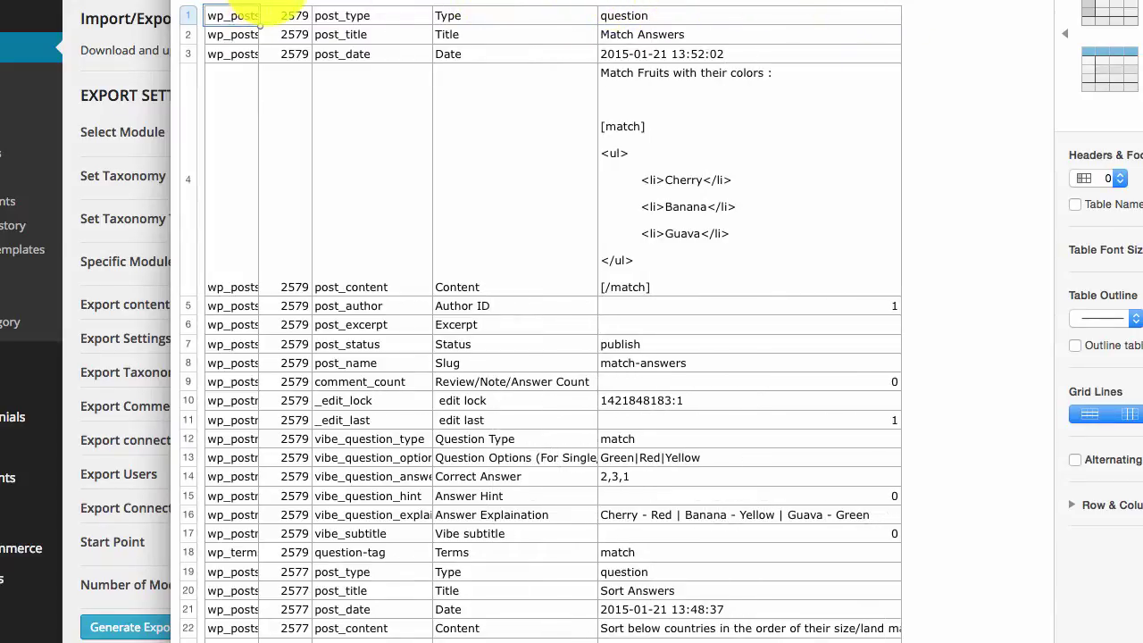
{"action": "left_click_drag", "start_coordinate": [258, 9], "coordinate": [383, 8]}
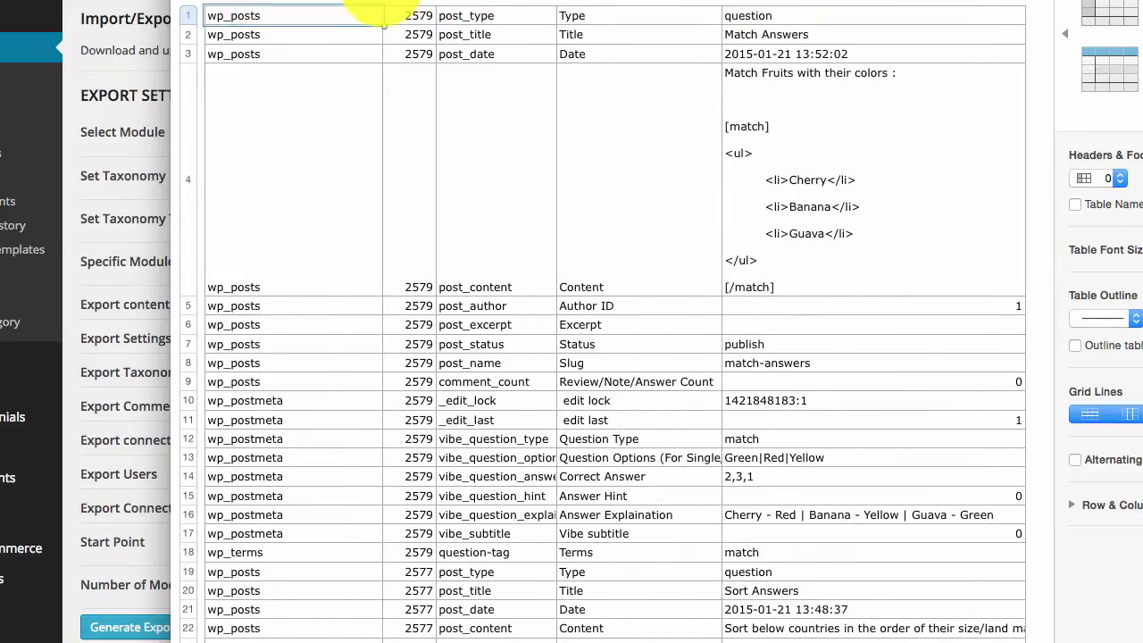
Review the wp_posts rows for post 2579, including its ID, post_date field and date value
{"action": "left_click", "coordinate": [600, 190]}
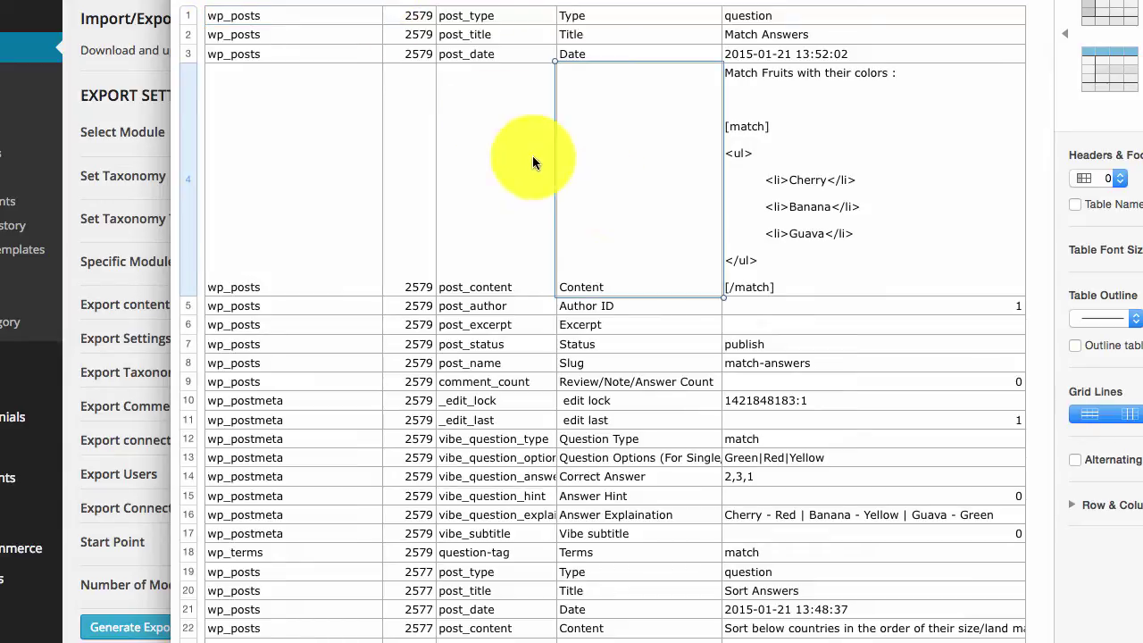
{"action": "left_click_drag", "start_coordinate": [464, 135], "coordinate": [234, 15]}
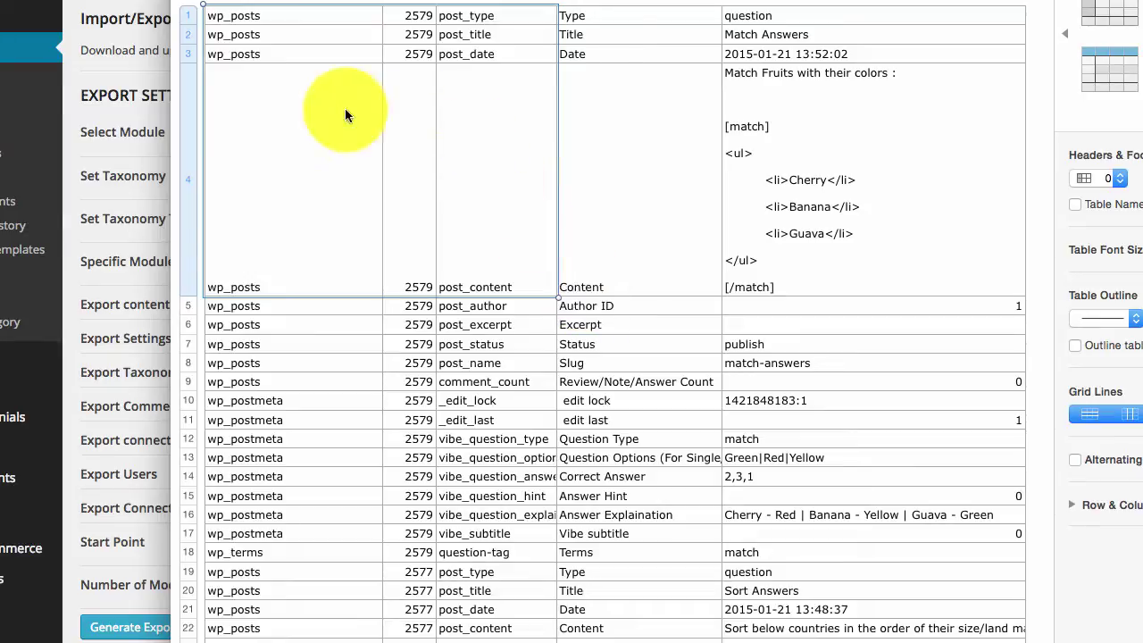
{"action": "left_click", "coordinate": [279, 54]}
{"action": "left_click", "coordinate": [278, 34]}
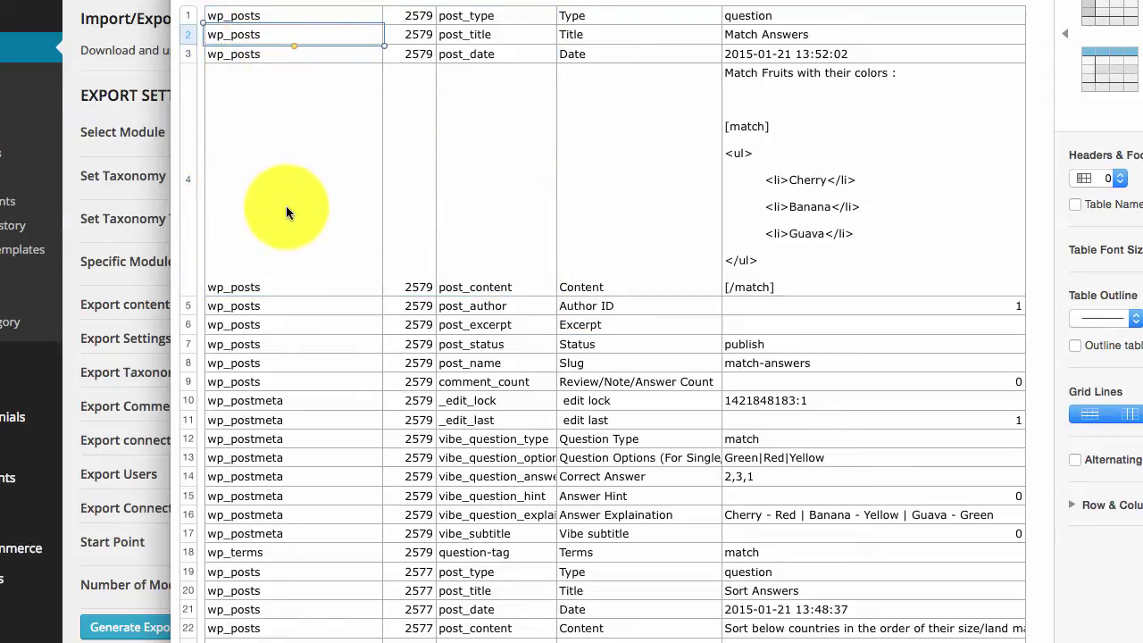
{"action": "left_click", "coordinate": [405, 52]}
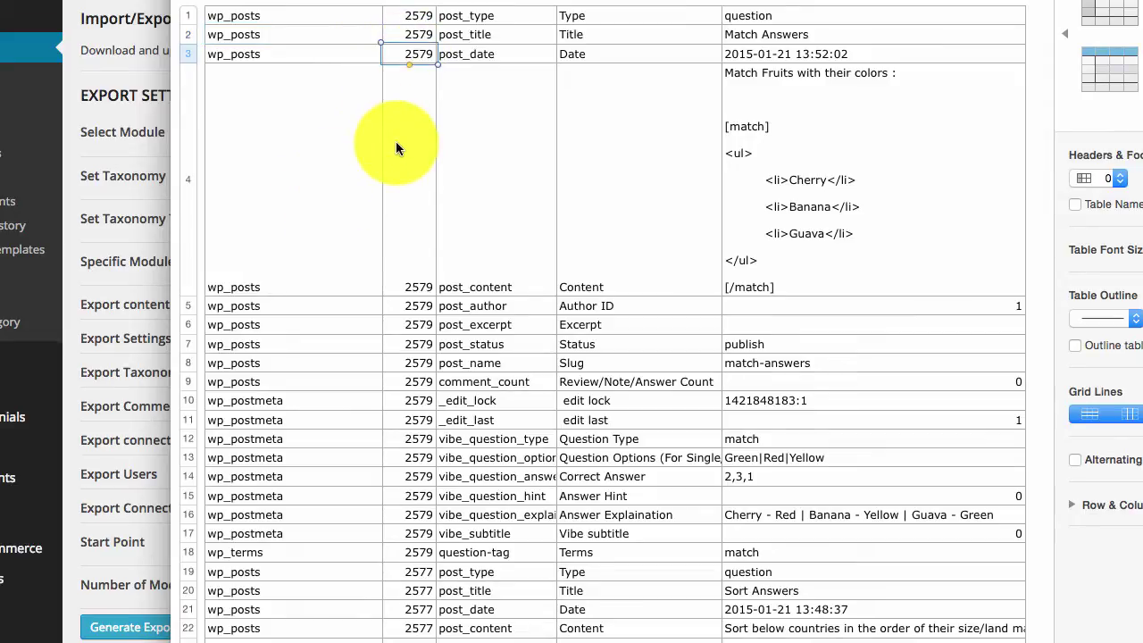
{"action": "left_click", "coordinate": [505, 58]}
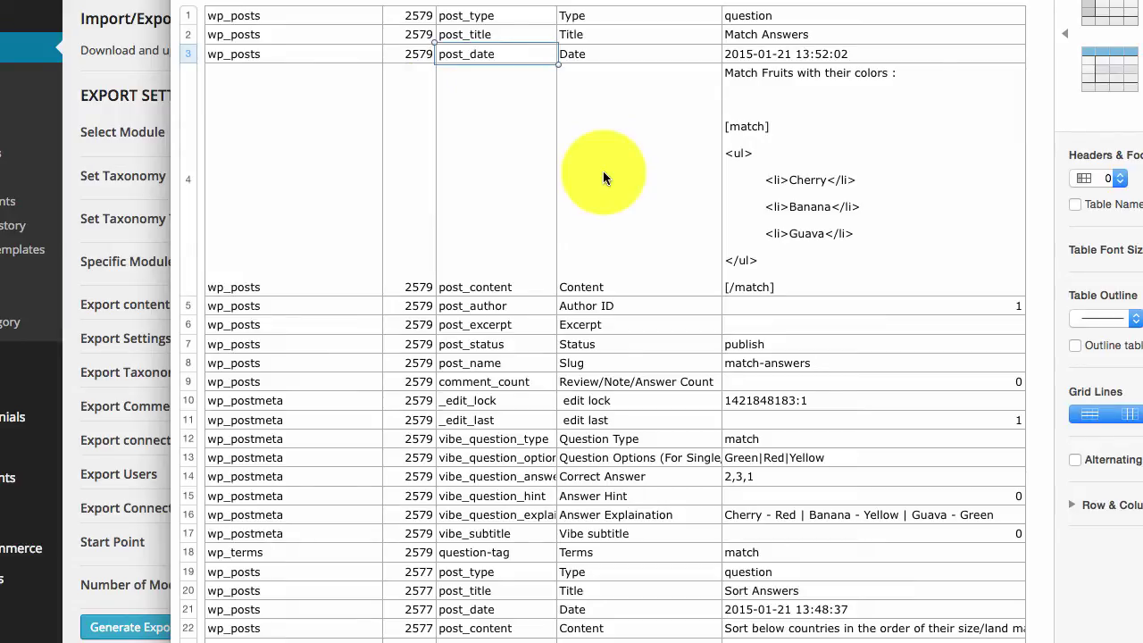
{"action": "left_click", "coordinate": [604, 59]}
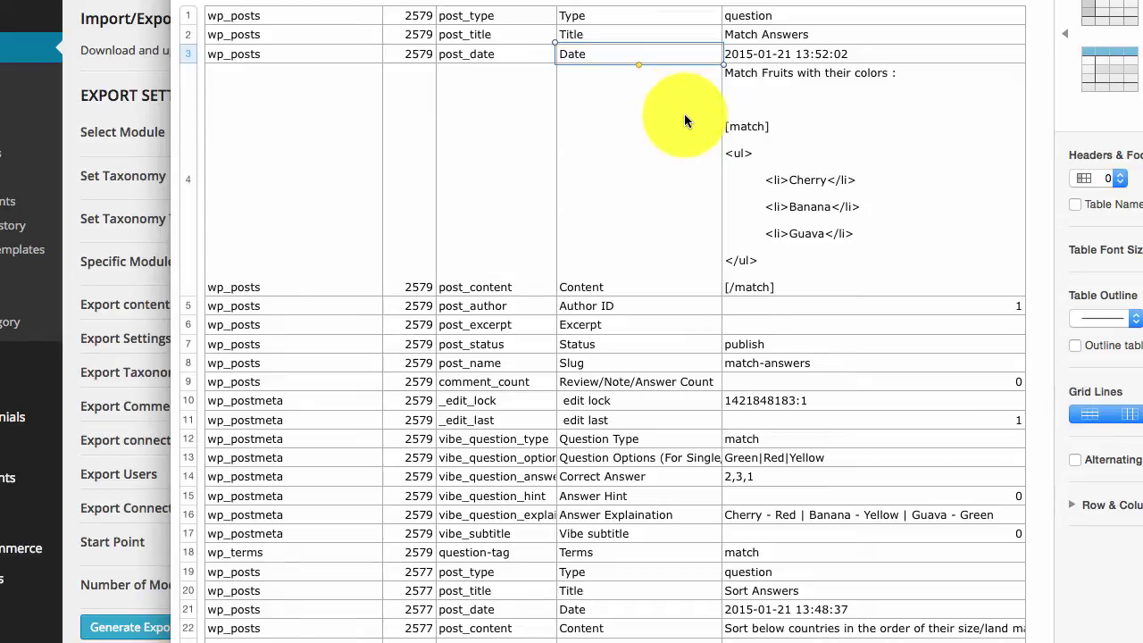
{"action": "left_click", "coordinate": [788, 55]}
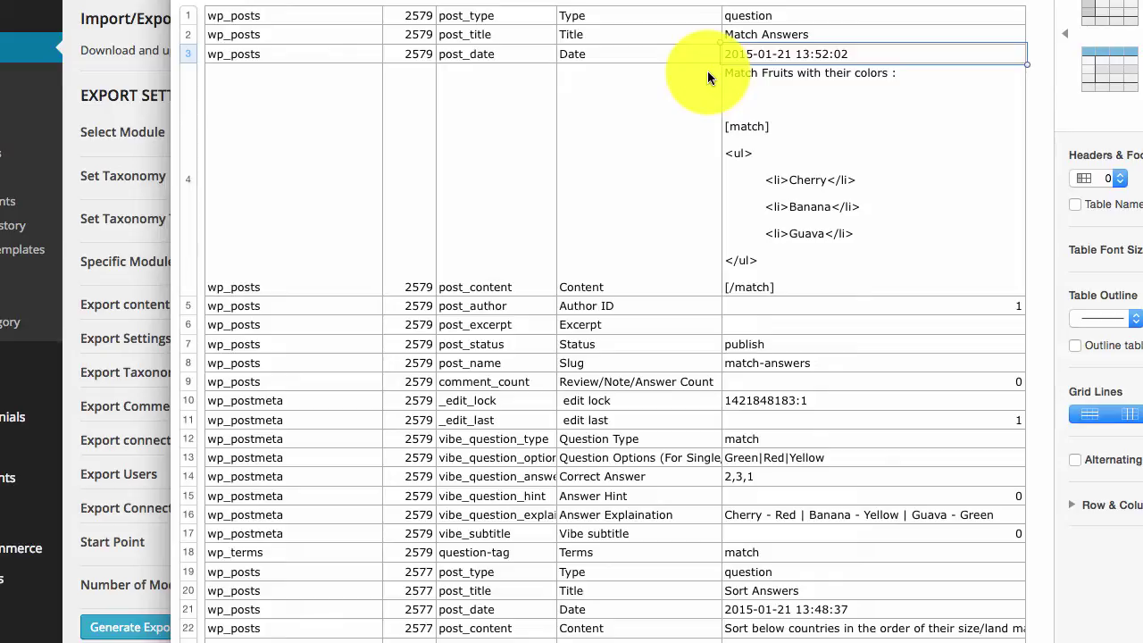
{"action": "left_click", "coordinate": [265, 28]}
{"action": "left_click", "coordinate": [269, 18]}
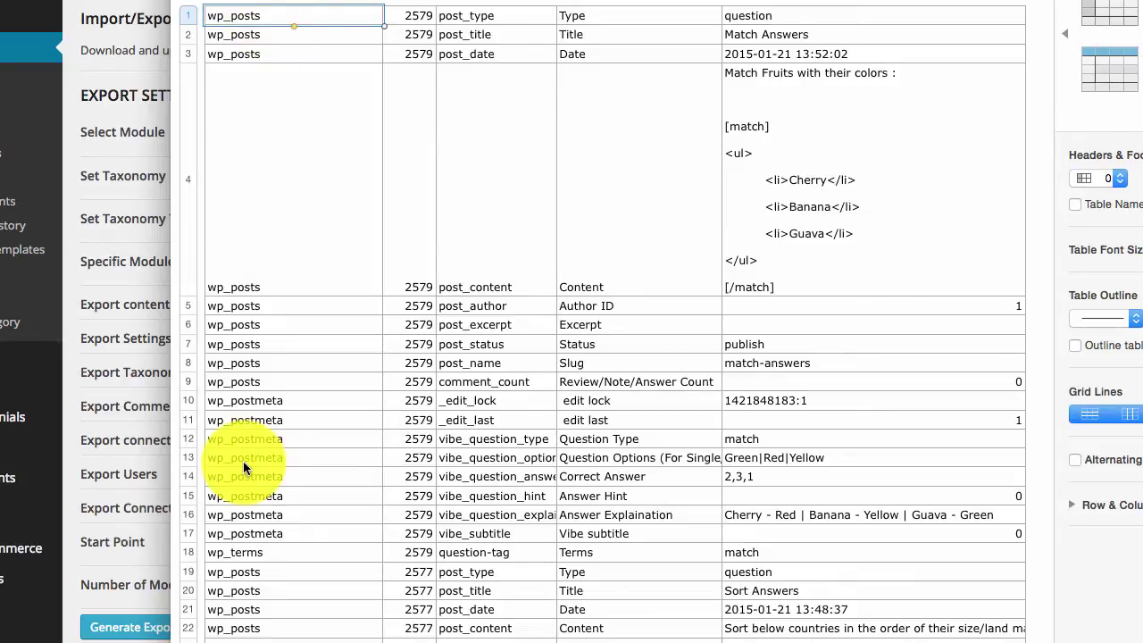
Select all rows of the first question up to row 19, then close the spreadsheet
{"action": "left_click", "coordinate": [267, 572]}
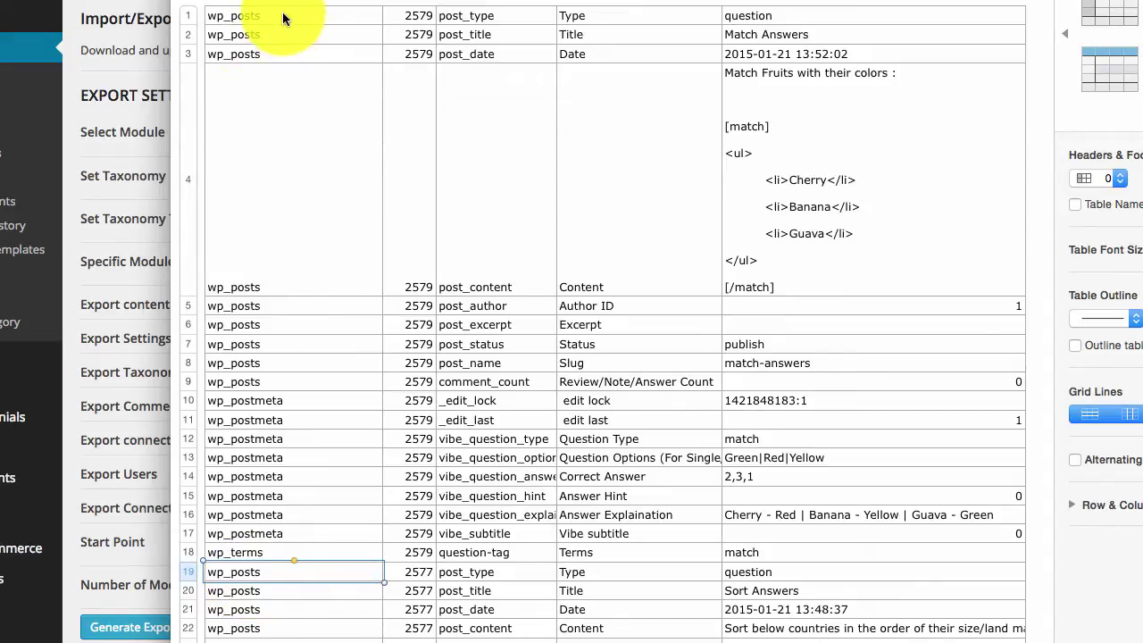
{"action": "left_click_drag", "start_coordinate": [284, 19], "coordinate": [896, 555]}
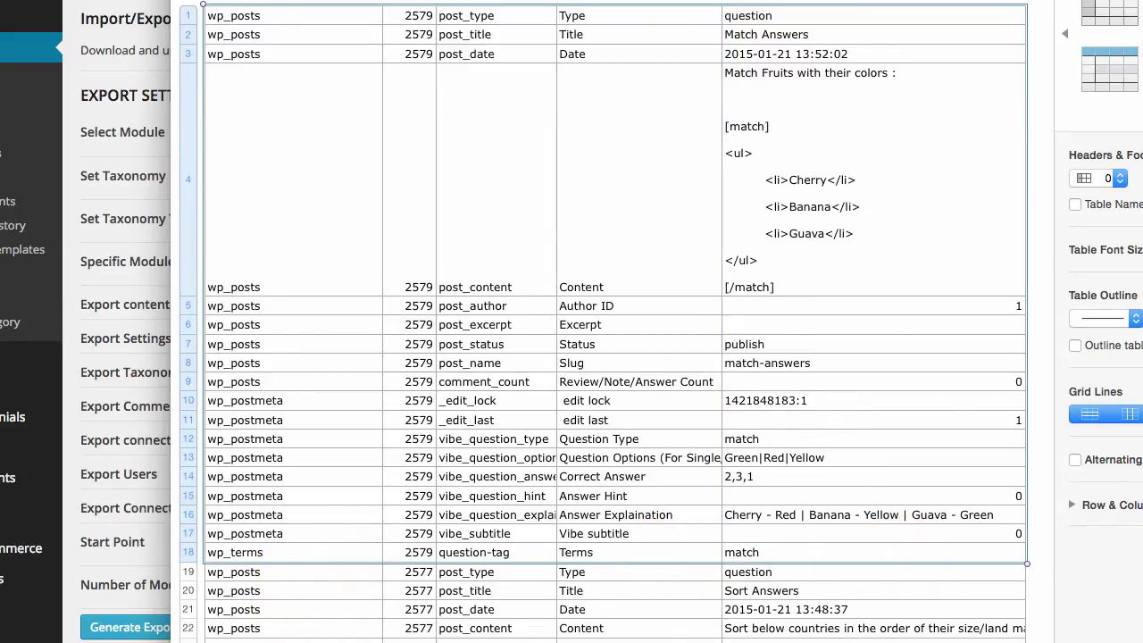
{"action": "left_click", "coordinate": [25, 115]}
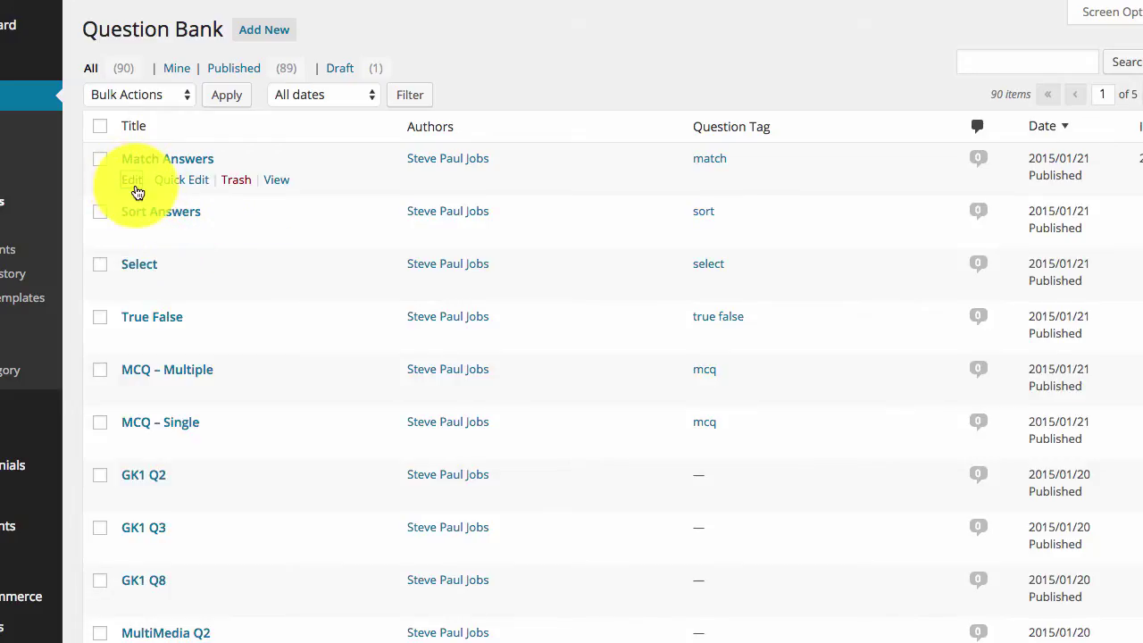
Open the Match Answers question's edit page and compare it with its exported title and content rows
{"action": "left_click", "coordinate": [130, 185]}
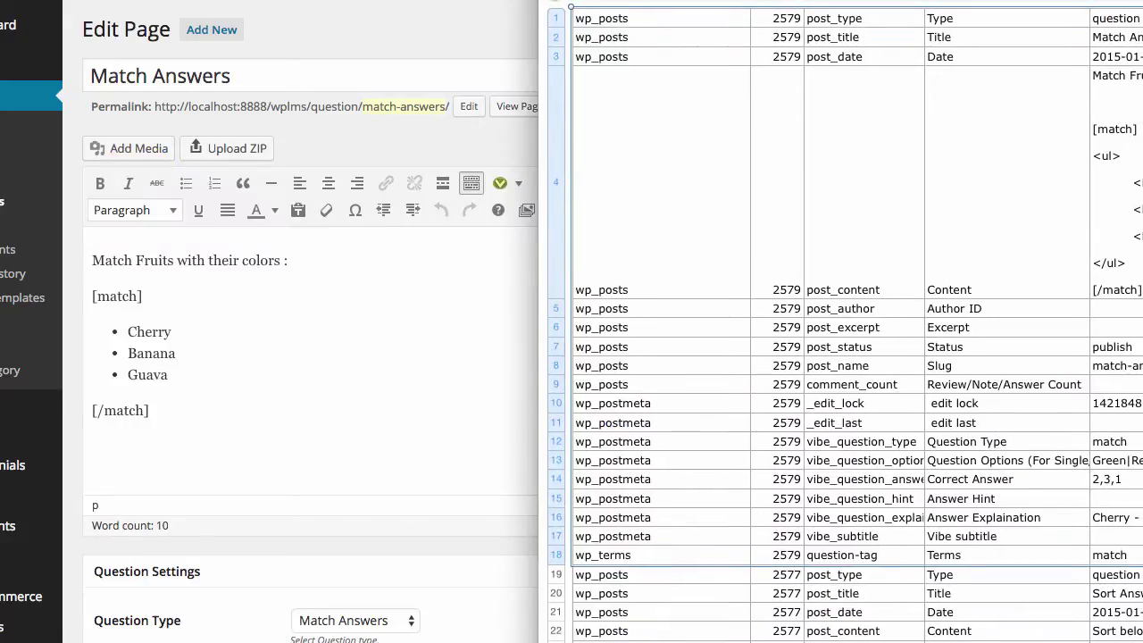
{"action": "left_click", "coordinate": [1077, 40]}
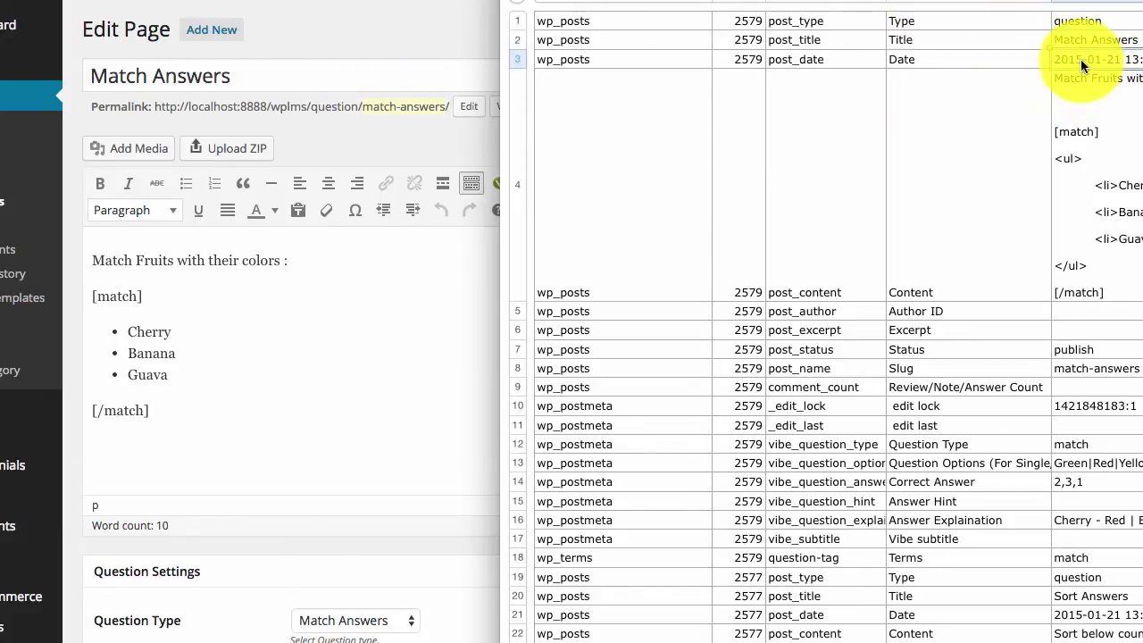
{"action": "left_click", "coordinate": [1092, 103]}
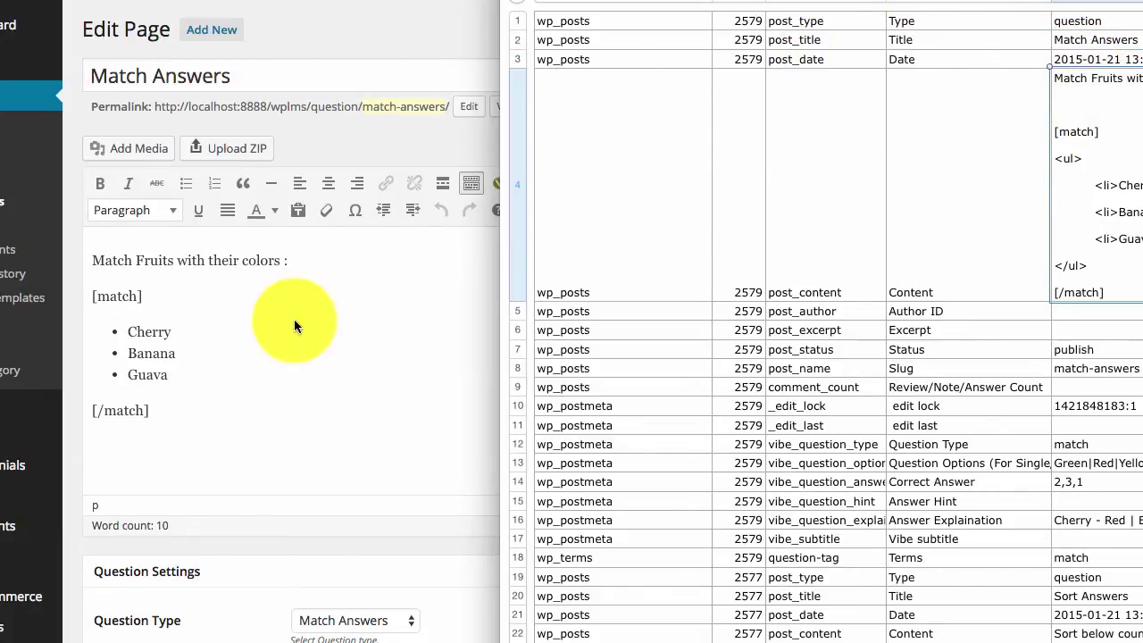
{"action": "left_click", "coordinate": [294, 321]}
{"action": "key", "text": "super+Tab"}
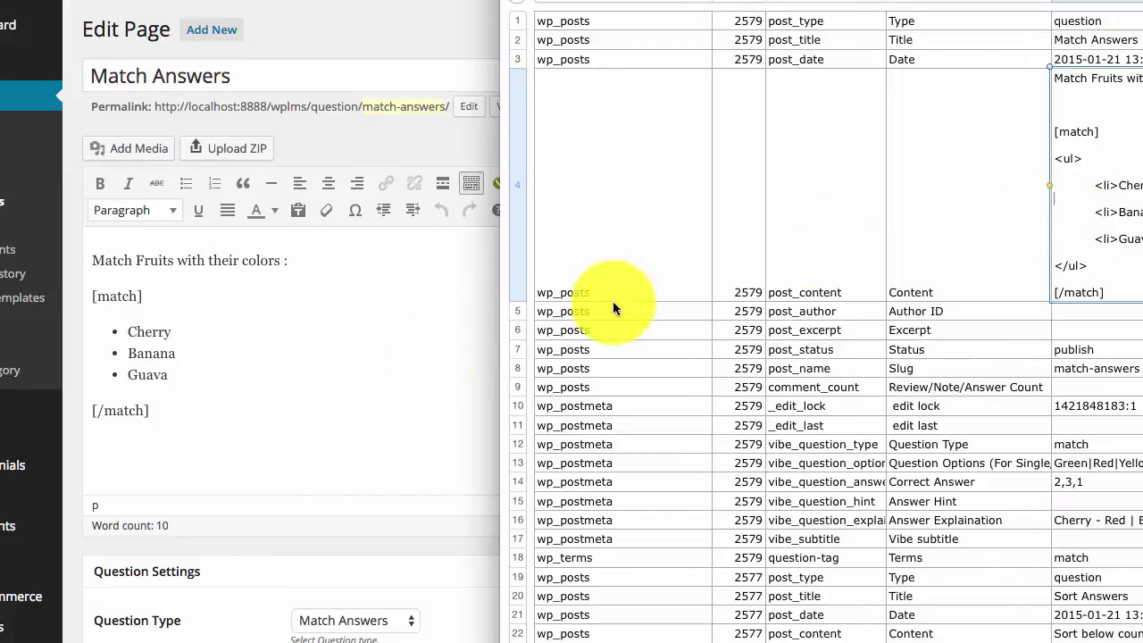
Select exported rows 3–18 of question 2579, ending at its Terms row
{"action": "scroll", "coordinate": [347, 376], "scroll_direction": "down", "scroll_amount": 10}
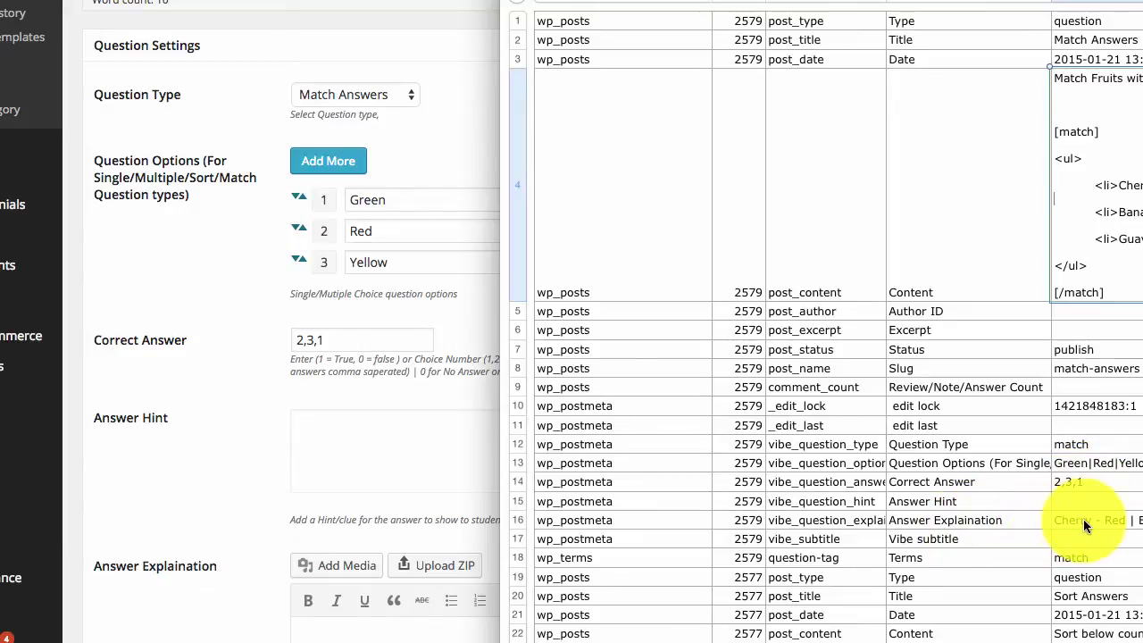
{"action": "scroll", "coordinate": [1091, 502], "scroll_direction": "down", "scroll_amount": 1}
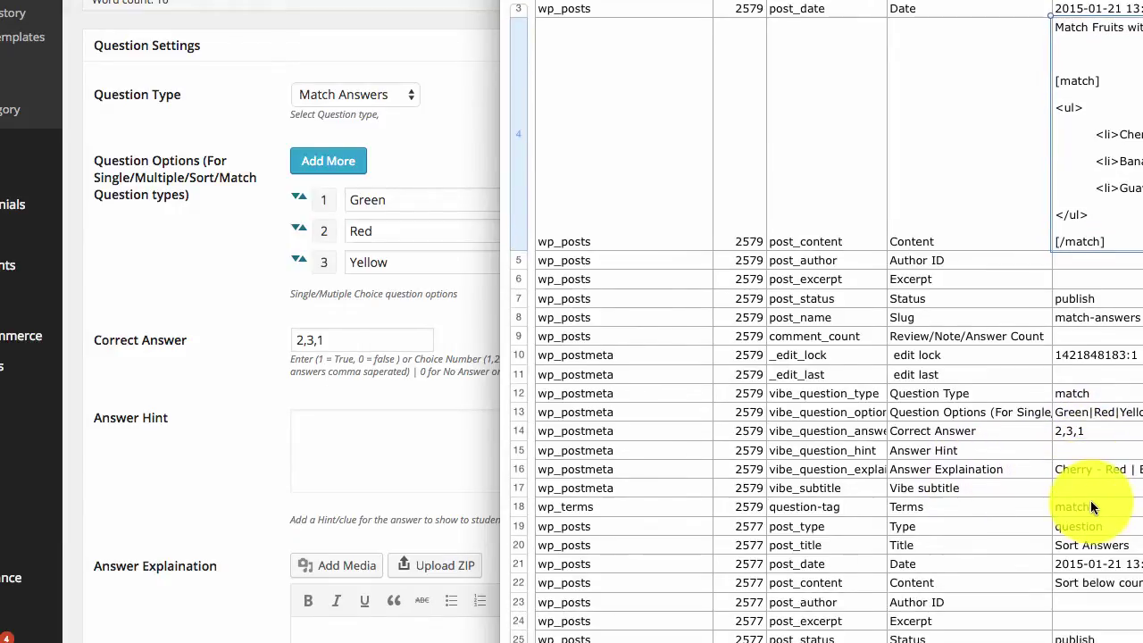
{"action": "left_click", "coordinate": [939, 506]}
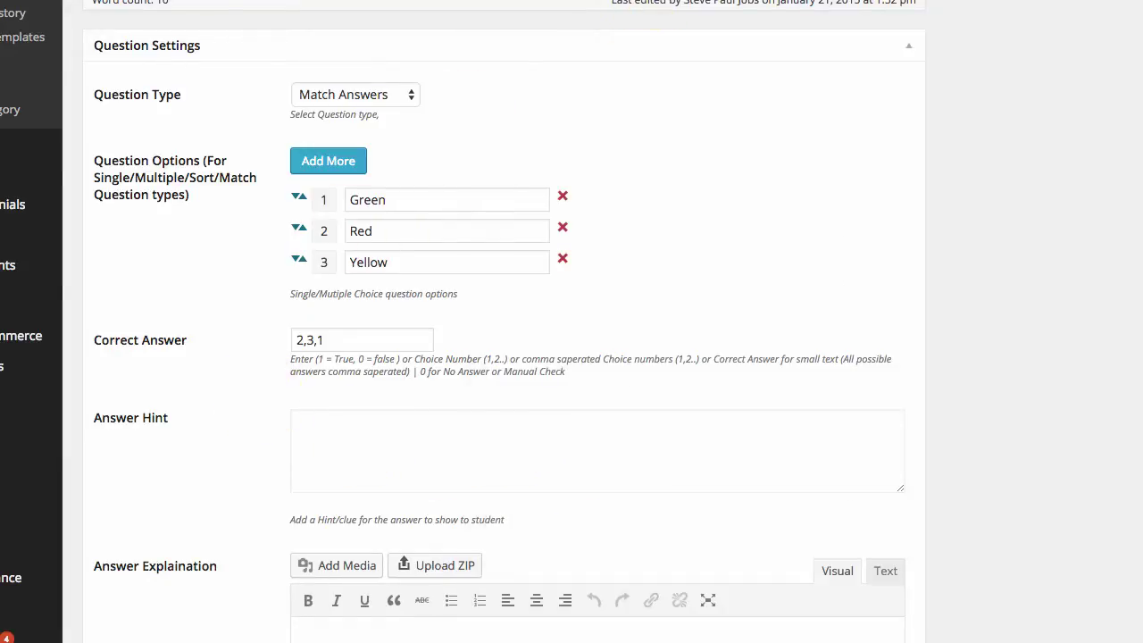
{"action": "scroll", "coordinate": [715, 159], "scroll_direction": "up", "scroll_amount": 5}
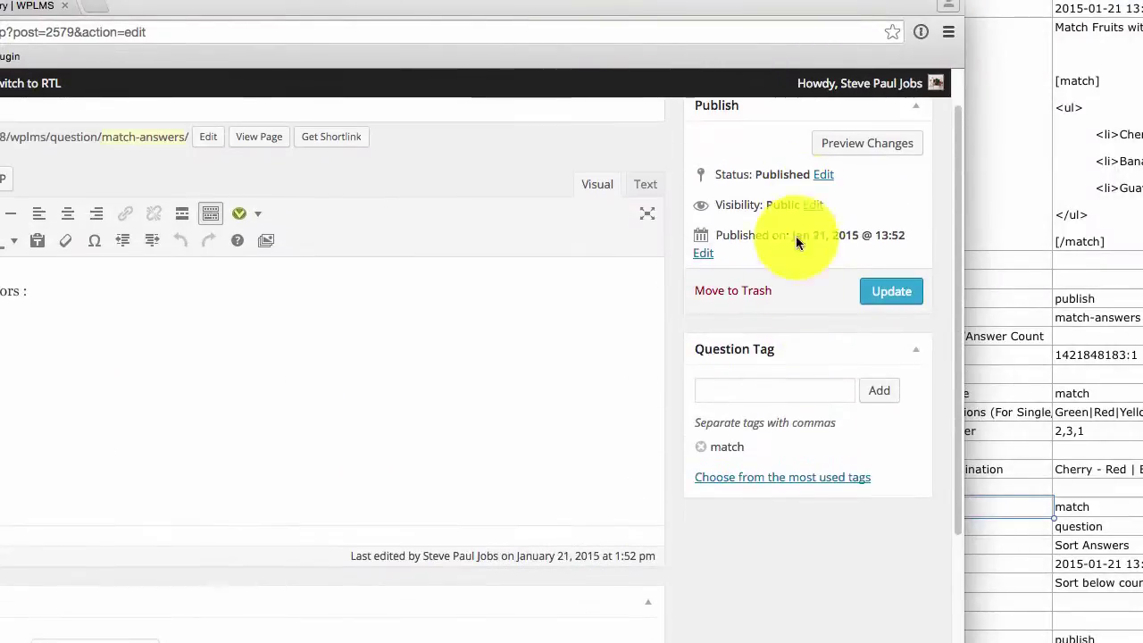
{"action": "left_click", "coordinate": [1083, 504]}
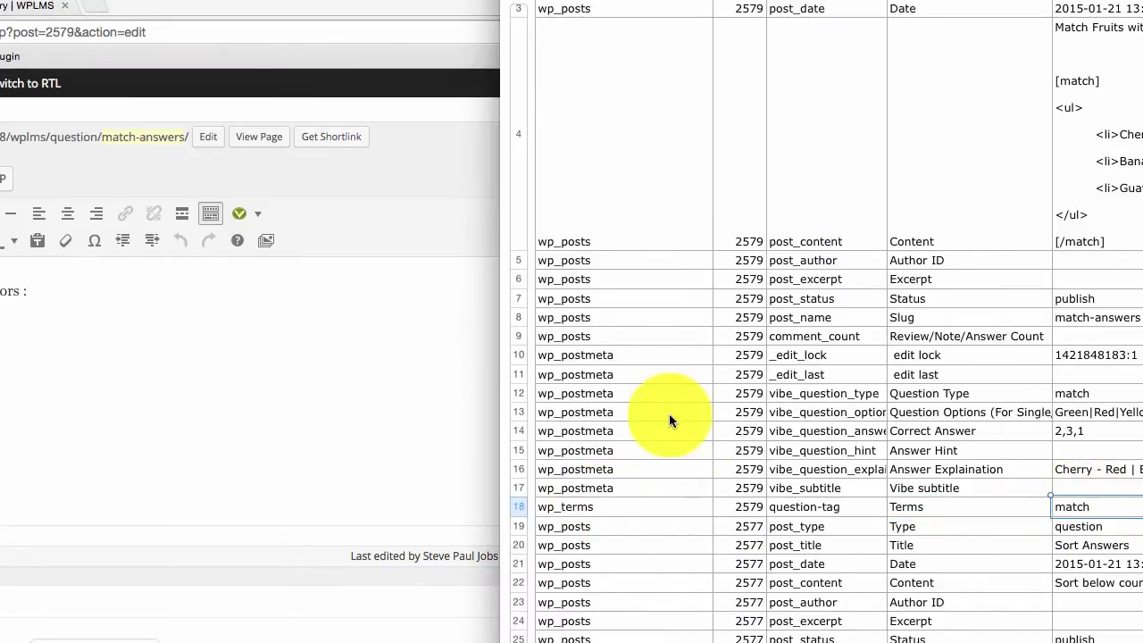
{"action": "left_click_drag", "start_coordinate": [592, 16], "coordinate": [1139, 546]}
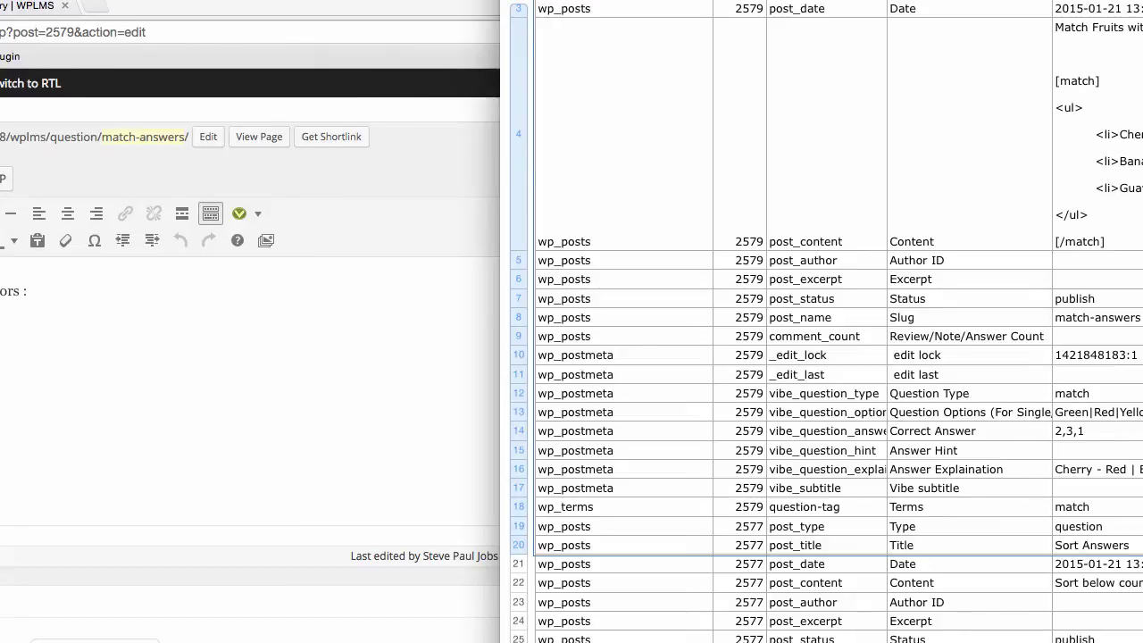
{"action": "left_click_drag", "start_coordinate": [1139, 547], "coordinate": [1139, 510]}
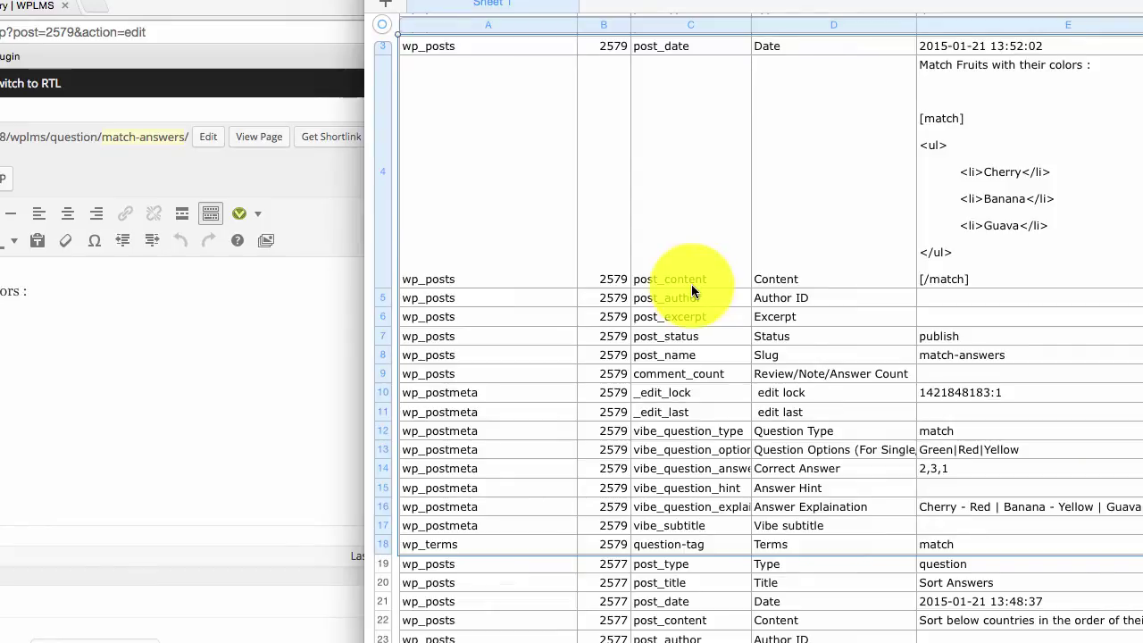
Inspect the vibe_question_type field and its question type value in the sheet
{"action": "scroll", "coordinate": [832, 354], "scroll_direction": "down", "scroll_amount": 5}
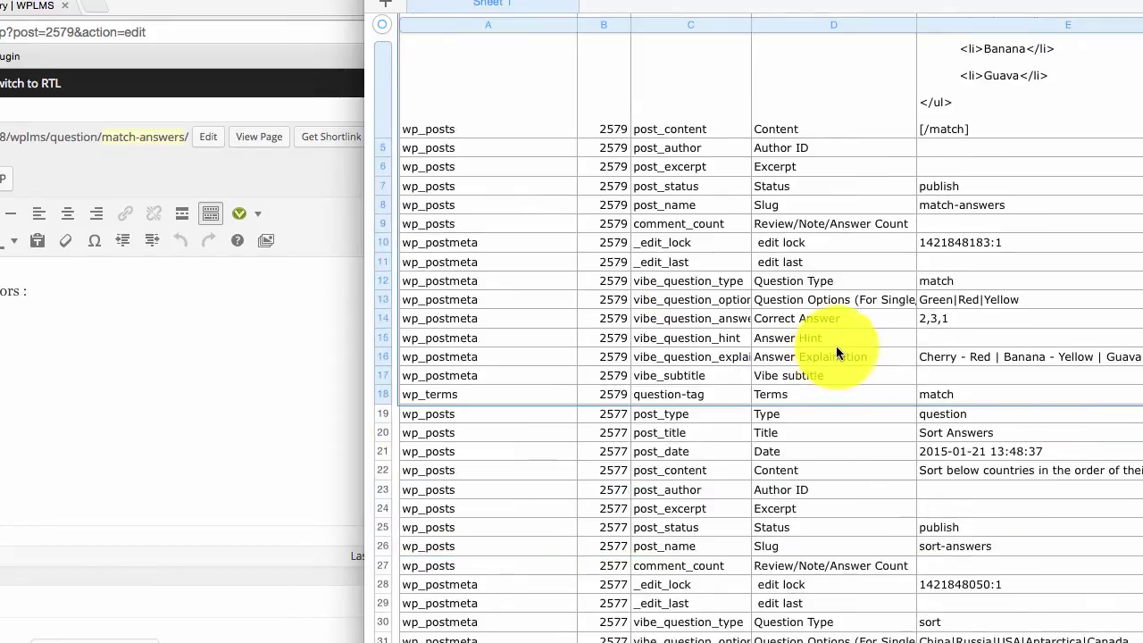
{"action": "scroll", "coordinate": [925, 370], "scroll_direction": "down", "scroll_amount": 4}
{"action": "scroll", "coordinate": [926, 364], "scroll_direction": "down", "scroll_amount": 4}
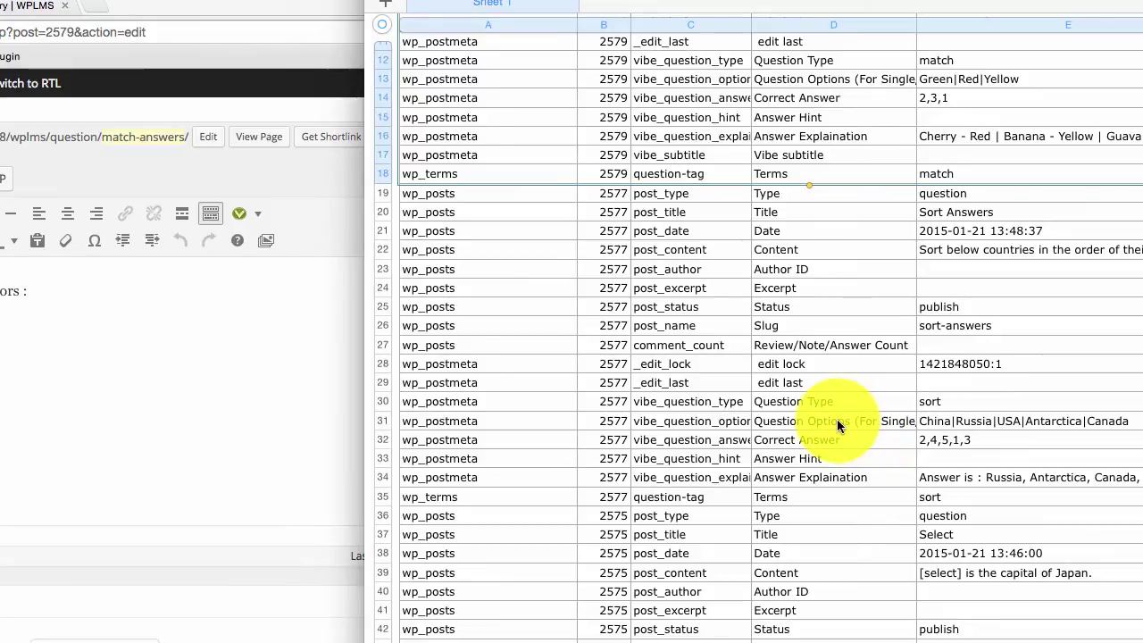
{"action": "left_click", "coordinate": [679, 402]}
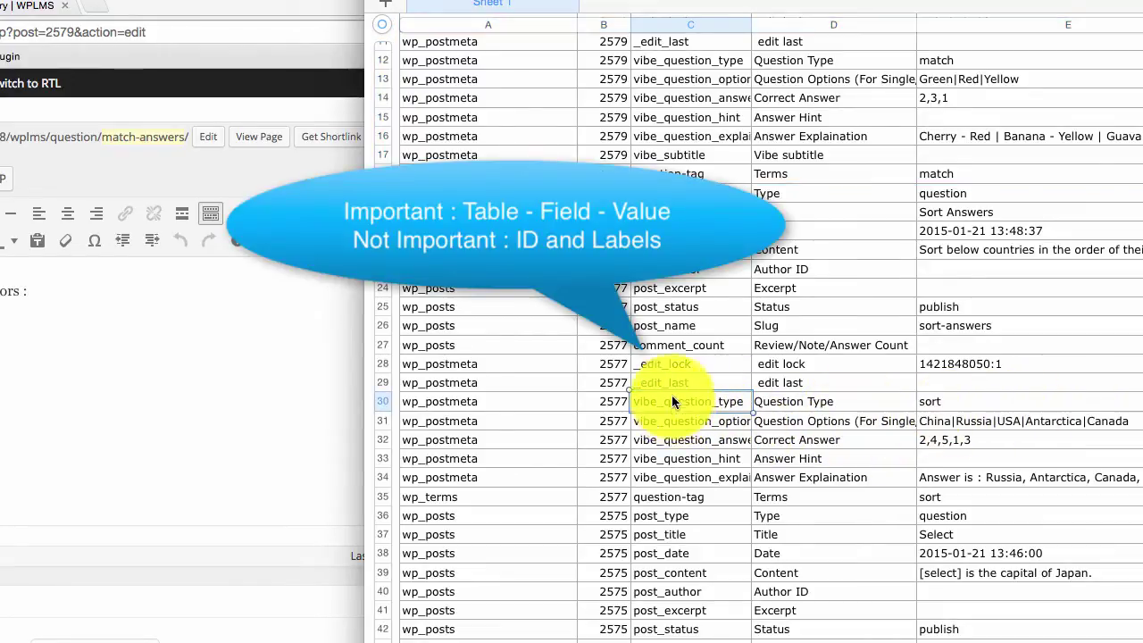
{"action": "left_click", "coordinate": [936, 406]}
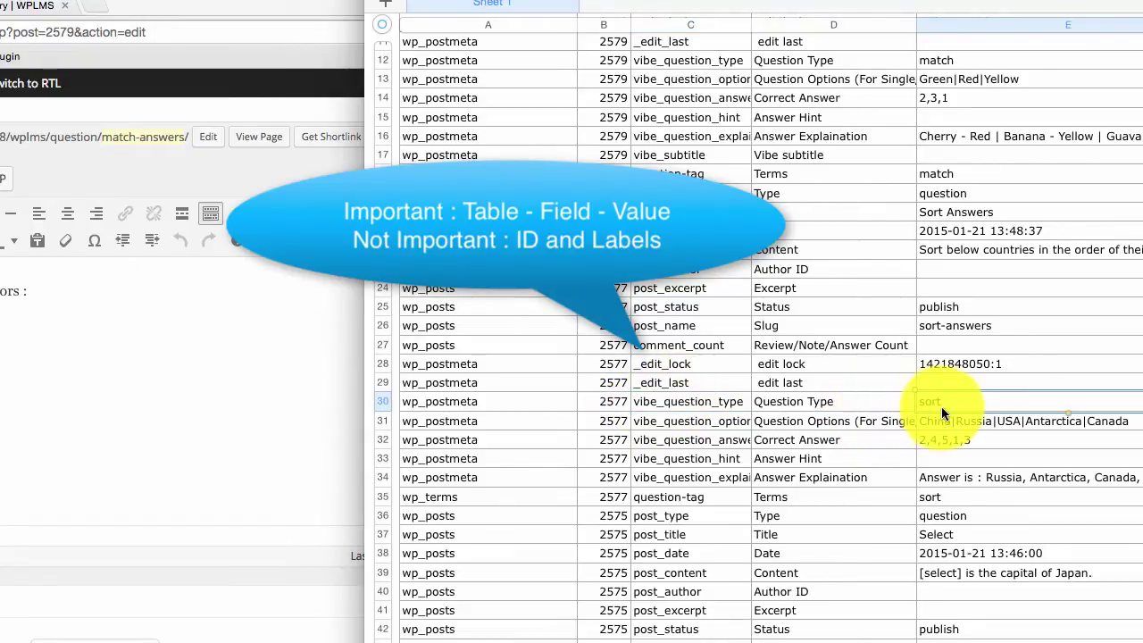
{"action": "key", "text": "Left"}
{"action": "key", "text": "Left"}
{"action": "left_click", "coordinate": [953, 406]}
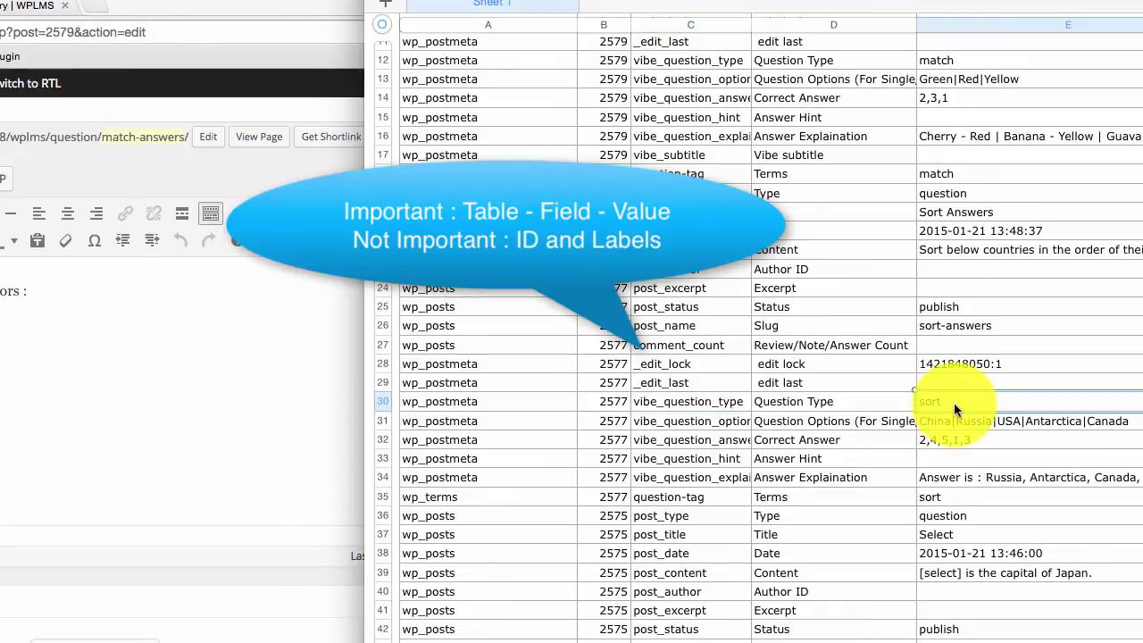
Select the MCQ - Single question's rows starting from row 87
{"action": "scroll", "coordinate": [971, 255], "scroll_direction": "up", "scroll_amount": 10}
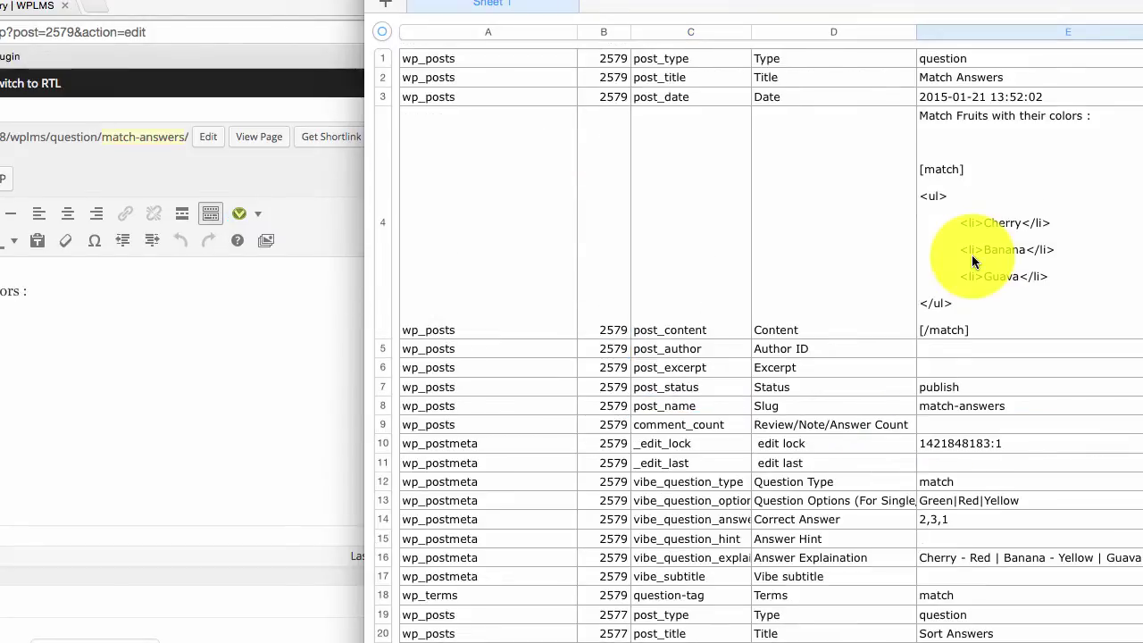
{"action": "scroll", "coordinate": [972, 254], "scroll_direction": "down", "scroll_amount": 15}
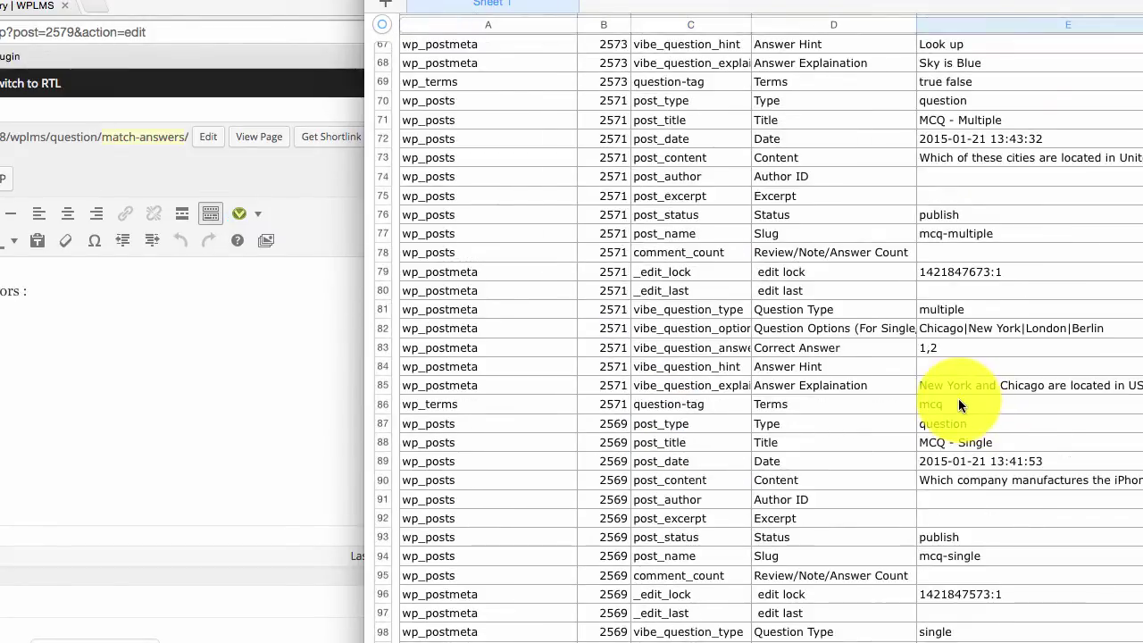
{"action": "scroll", "coordinate": [938, 420], "scroll_direction": "down", "scroll_amount": 3}
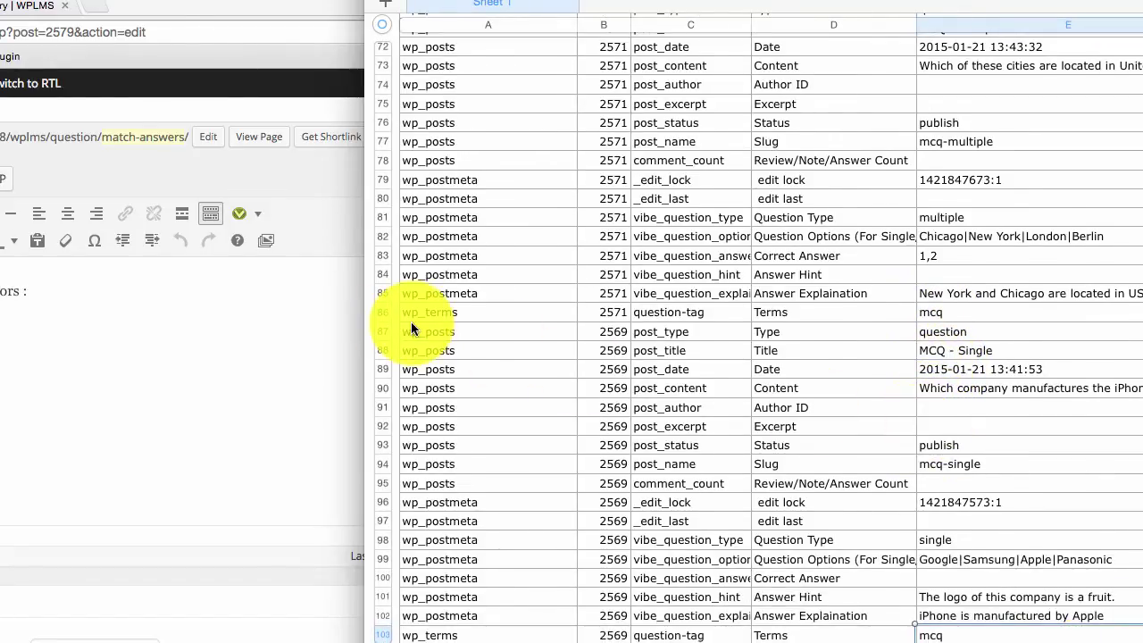
{"action": "left_click", "coordinate": [951, 338]}
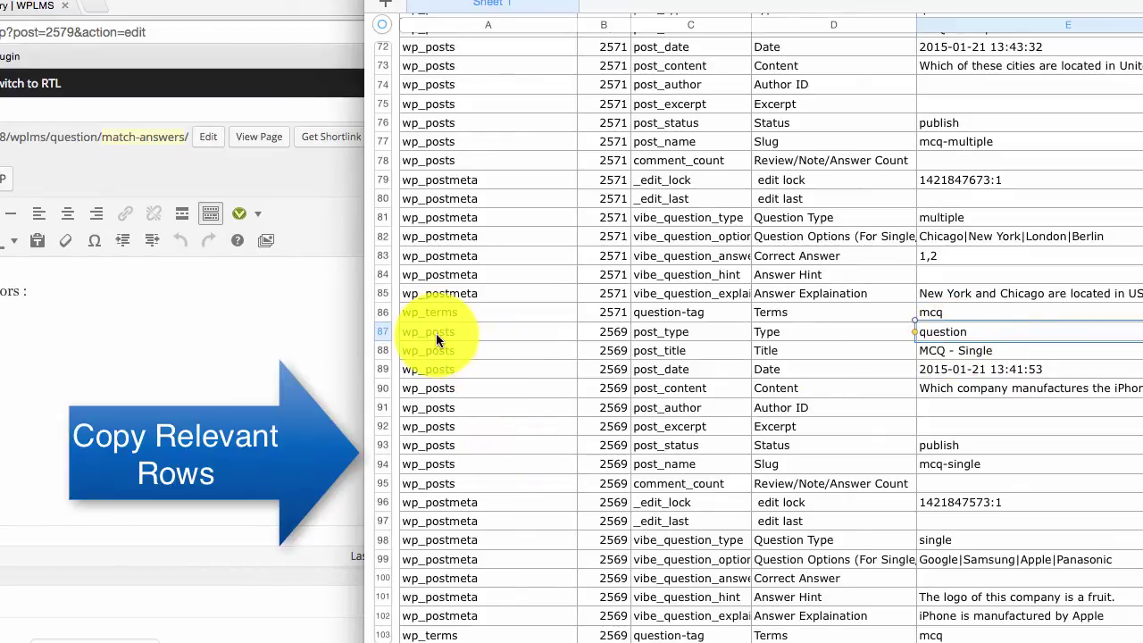
{"action": "left_click_drag", "start_coordinate": [421, 327], "coordinate": [1043, 636]}
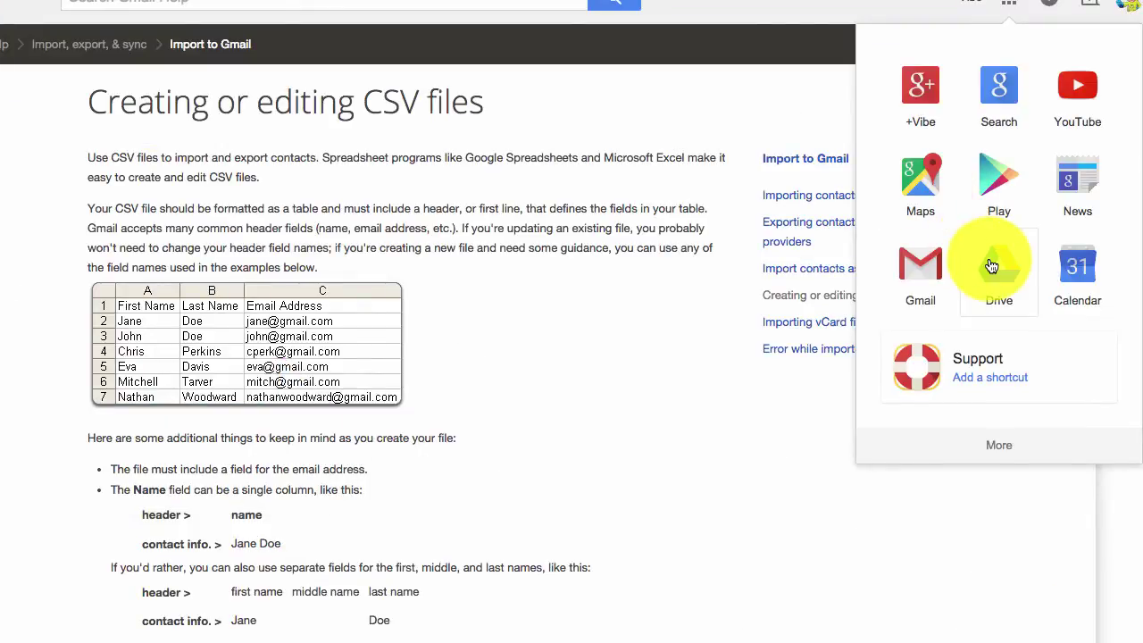
Paste the copied MCQ - Single rows into a new Google Sheet at A1
{"action": "left_click", "coordinate": [775, 250]}
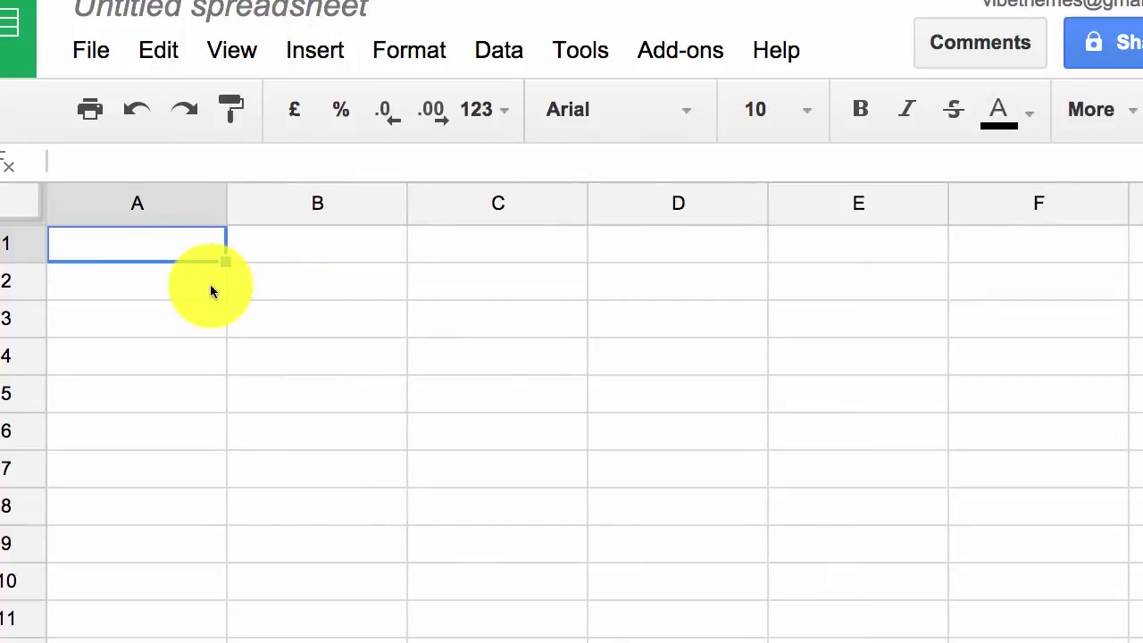
{"action": "key", "text": "ctrl+v"}
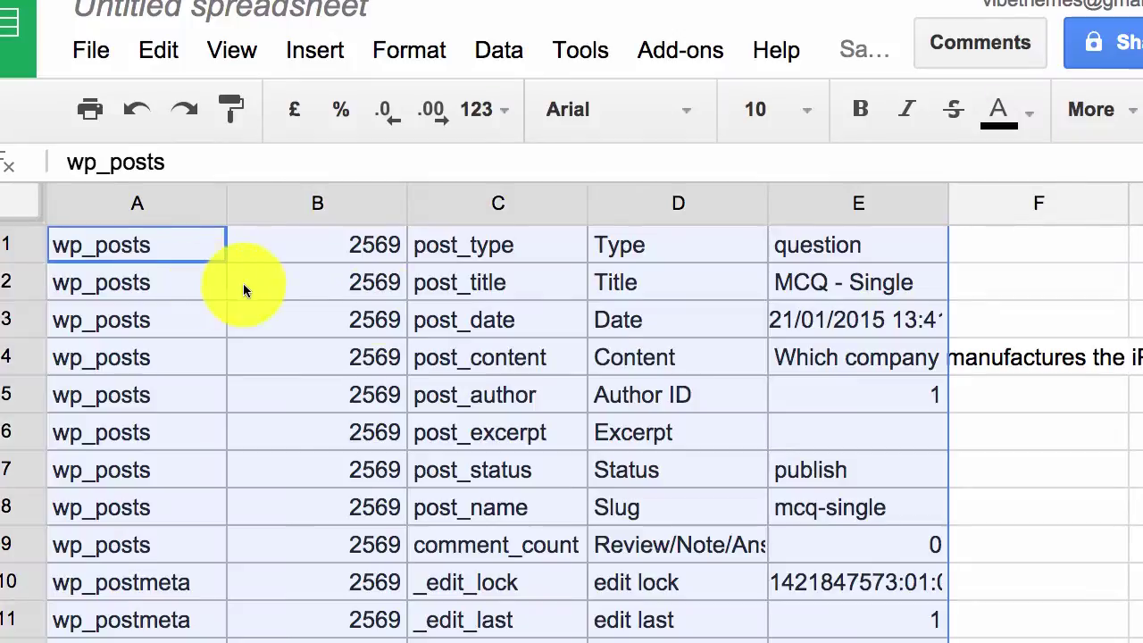
{"action": "scroll", "coordinate": [811, 287], "scroll_direction": "down", "scroll_amount": 5}
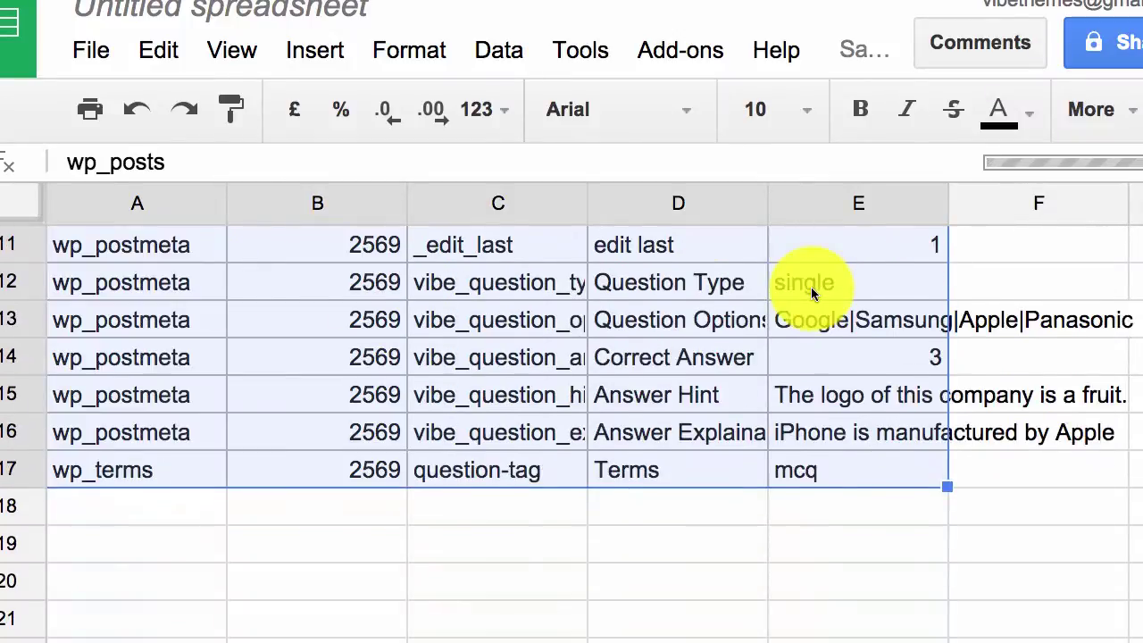
{"action": "scroll", "coordinate": [804, 277], "scroll_direction": "up", "scroll_amount": 3}
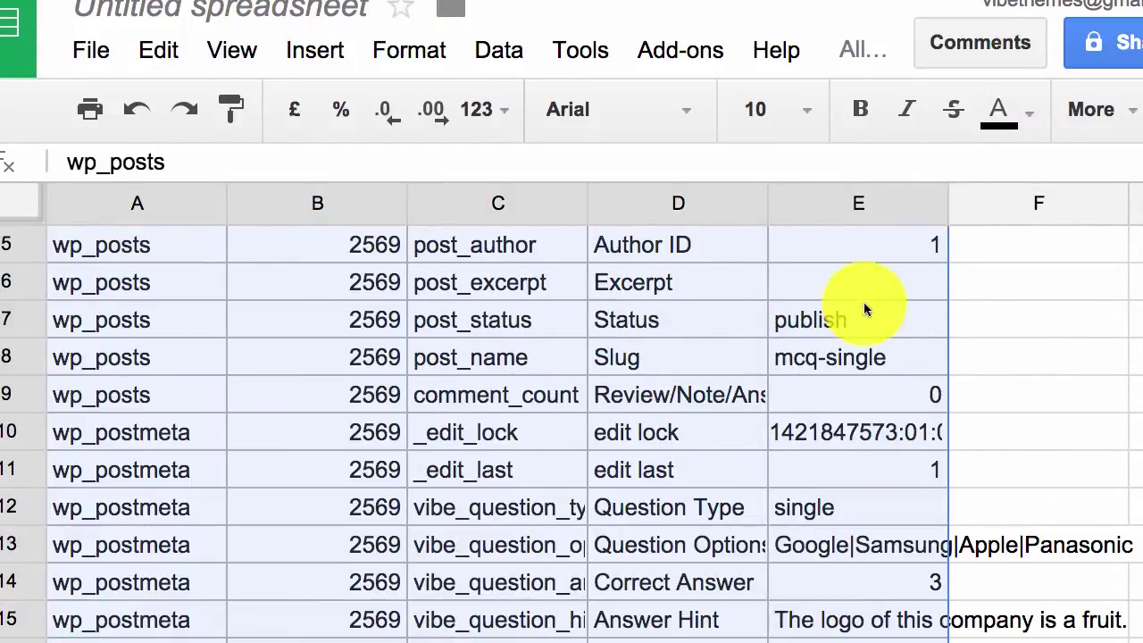
{"action": "left_click", "coordinate": [841, 293]}
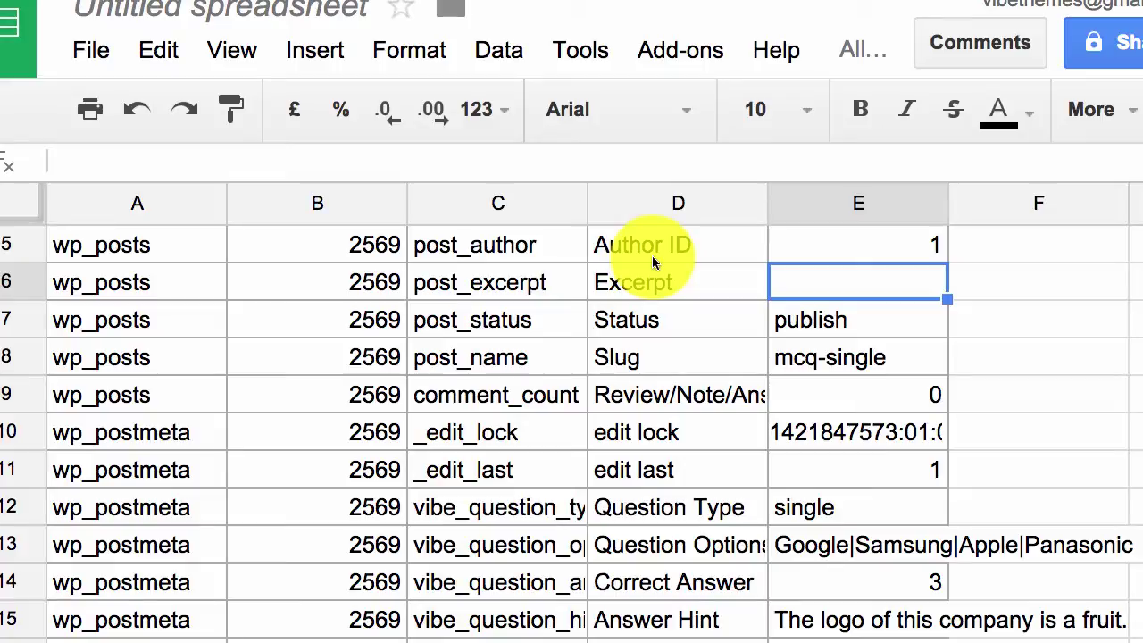
Replace the title cell E2 text 'MCQ - Single' with 'Custom MCQ'
{"action": "scroll", "coordinate": [652, 255], "scroll_direction": "up", "scroll_amount": 2}
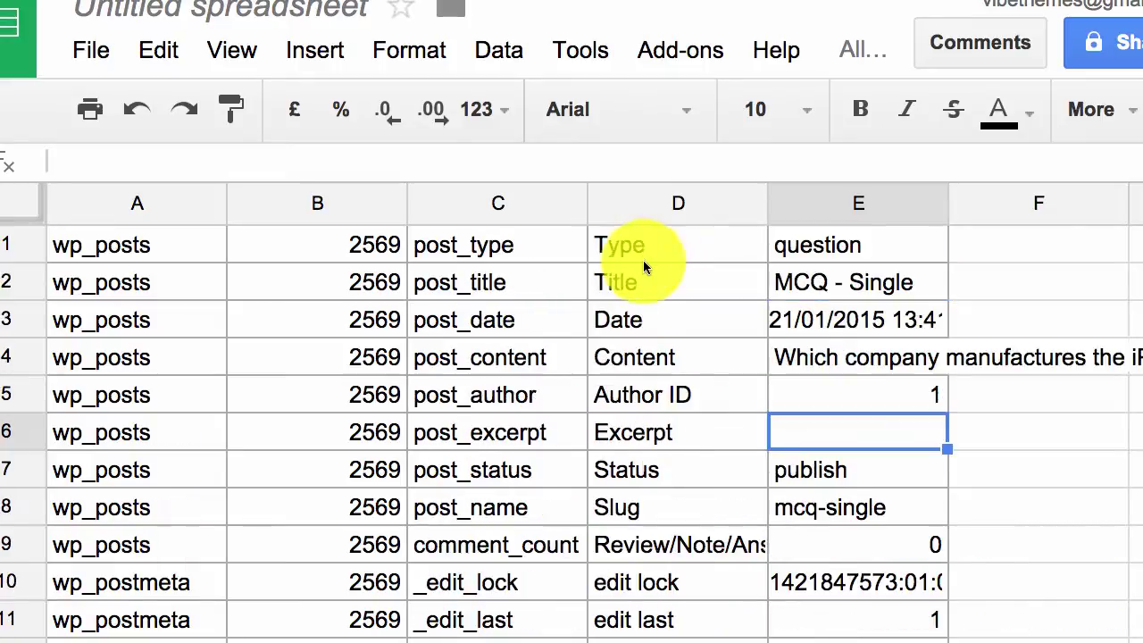
{"action": "left_click", "coordinate": [795, 284]}
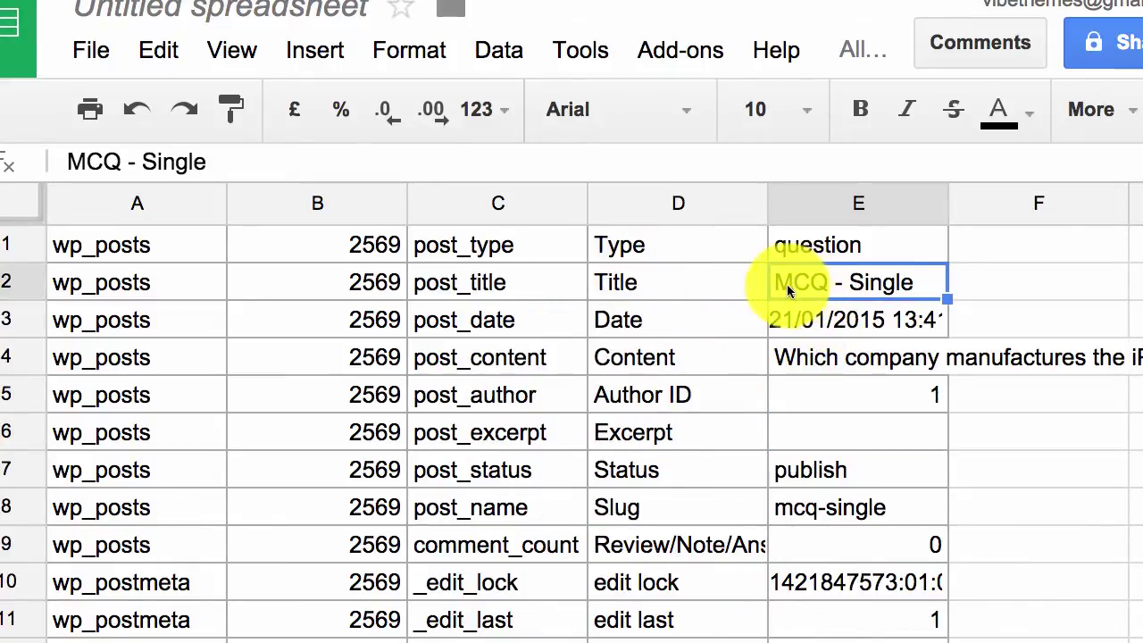
{"action": "double_click", "coordinate": [773, 282]}
{"action": "left_click_drag", "start_coordinate": [913, 283], "coordinate": [758, 284]}
{"action": "type", "text": "Custom MCQ"}
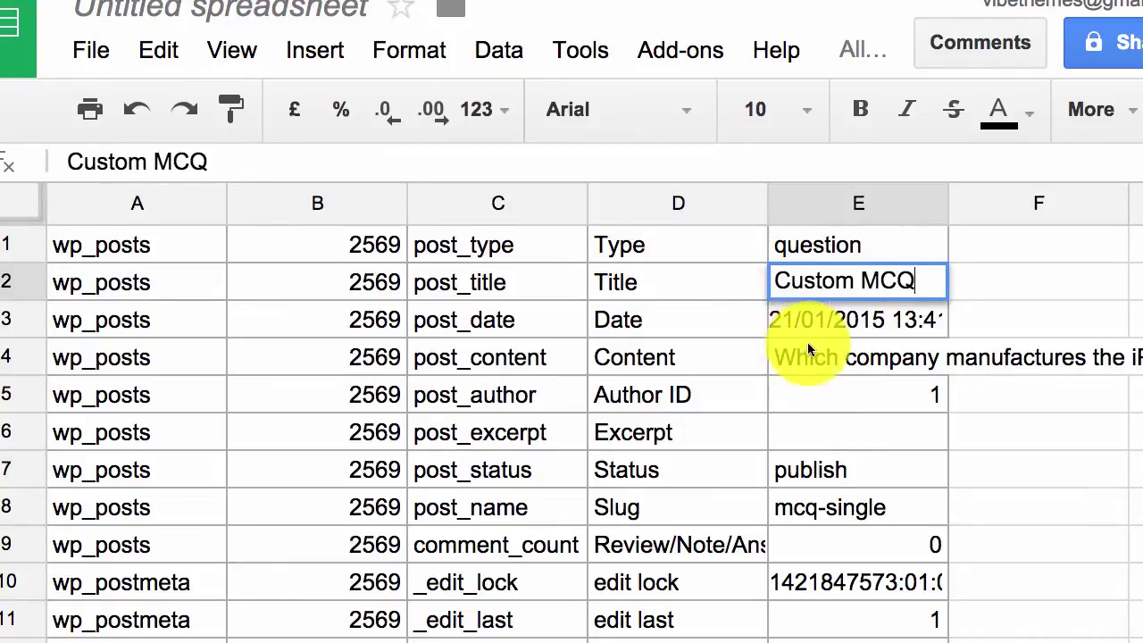
{"action": "left_click", "coordinate": [819, 370]}
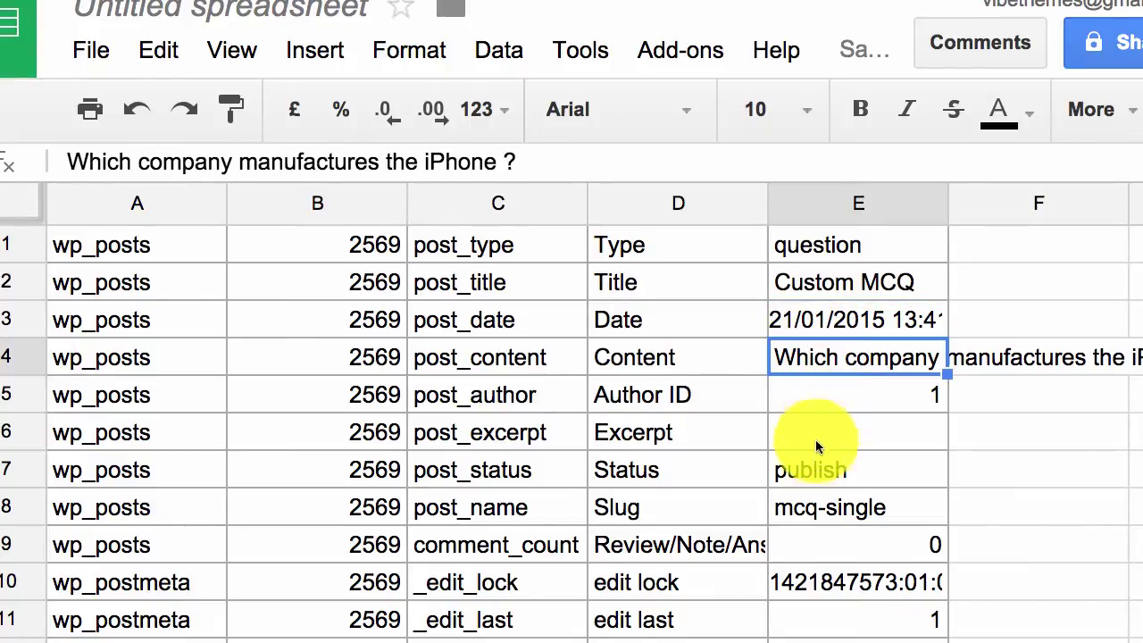
{"action": "left_click", "coordinate": [816, 460]}
{"action": "scroll", "coordinate": [848, 438], "scroll_direction": "down", "scroll_amount": 2}
{"action": "left_click", "coordinate": [853, 398]}
{"action": "scroll", "coordinate": [858, 332], "scroll_direction": "down", "scroll_amount": 2}
{"action": "scroll", "coordinate": [859, 333], "scroll_direction": "up", "scroll_amount": 4}
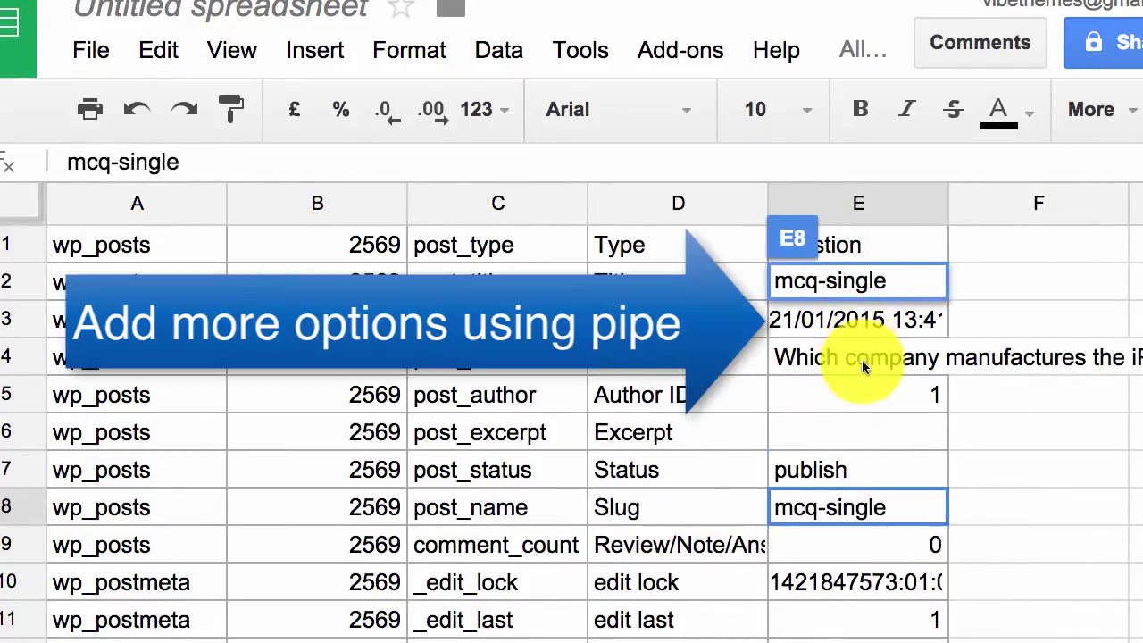
{"action": "scroll", "coordinate": [865, 365], "scroll_direction": "down", "scroll_amount": 7}
{"action": "left_click", "coordinate": [831, 329]}
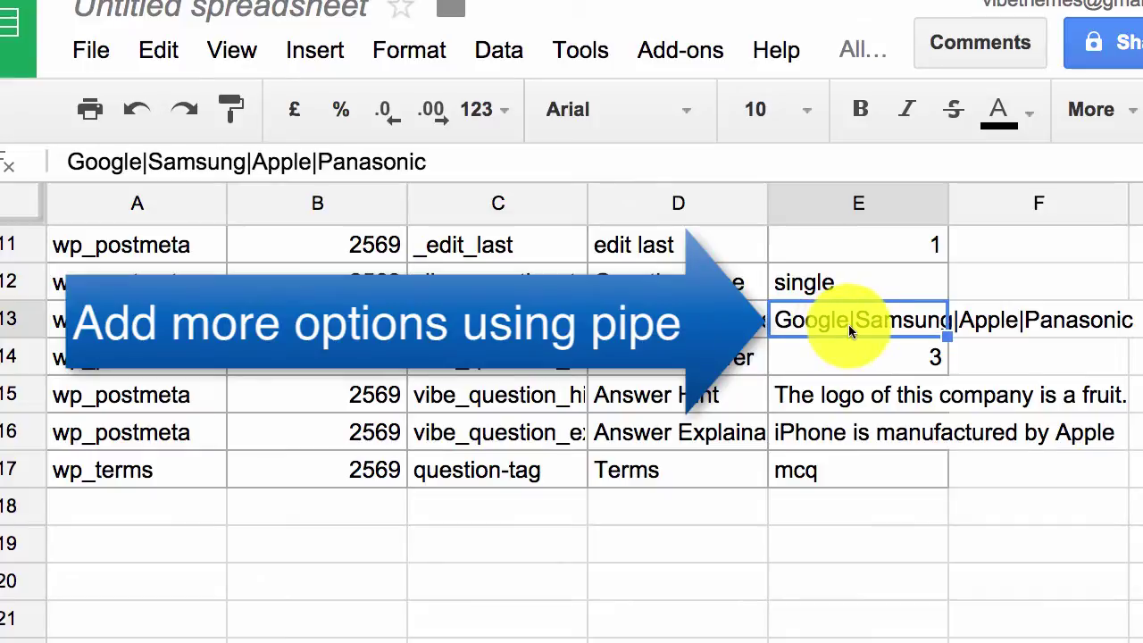
{"action": "left_click", "coordinate": [143, 163]}
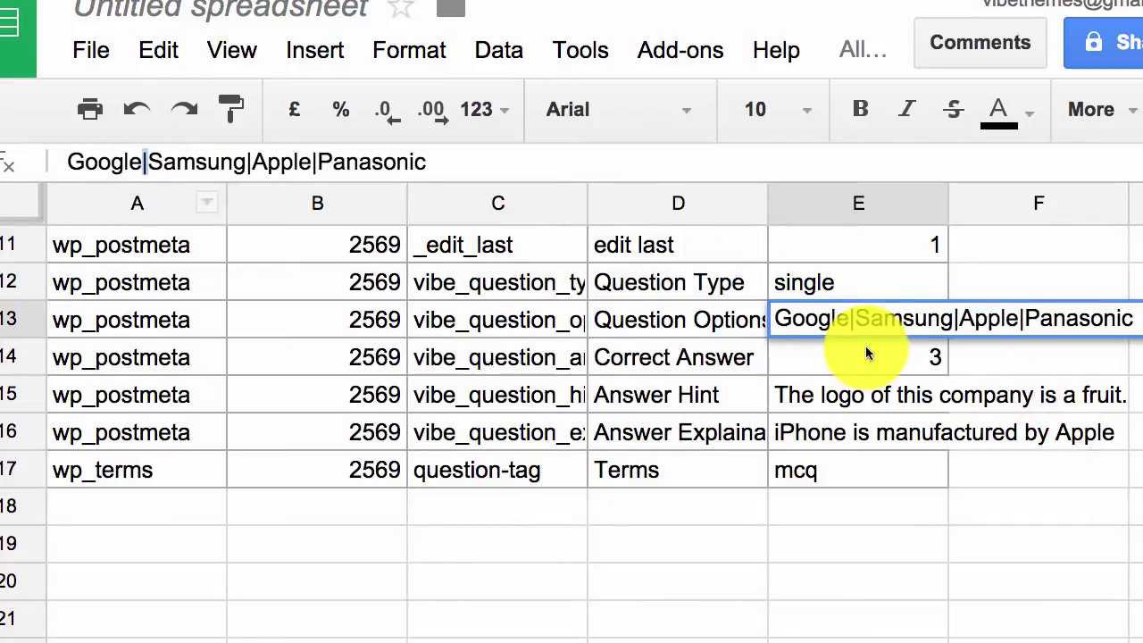
{"action": "key", "text": "Escape"}
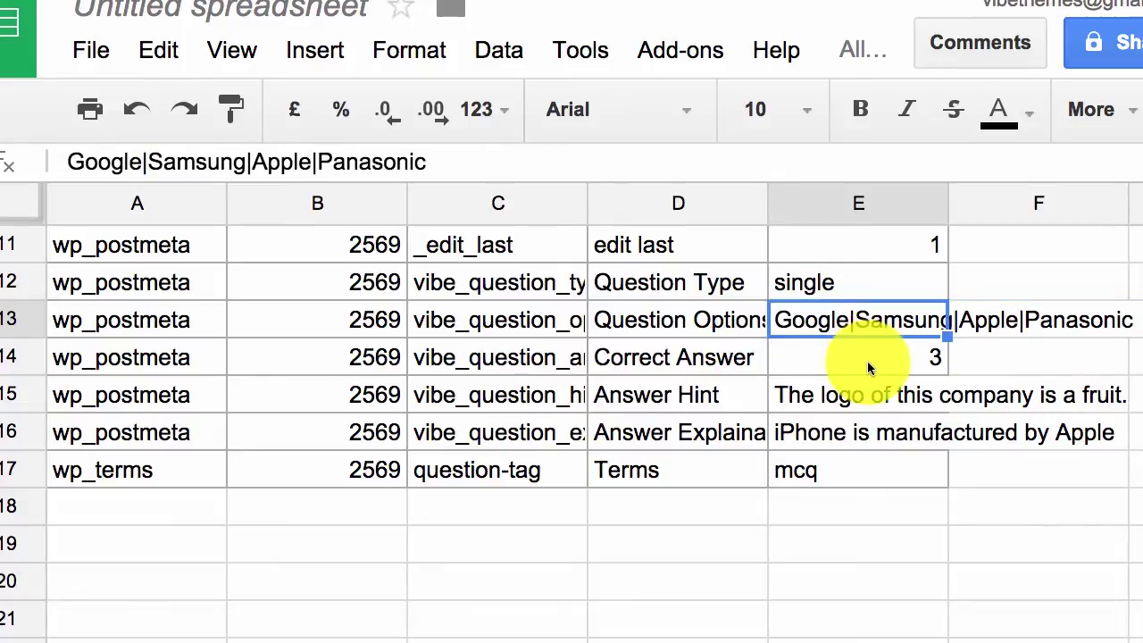
{"action": "left_click", "coordinate": [867, 361]}
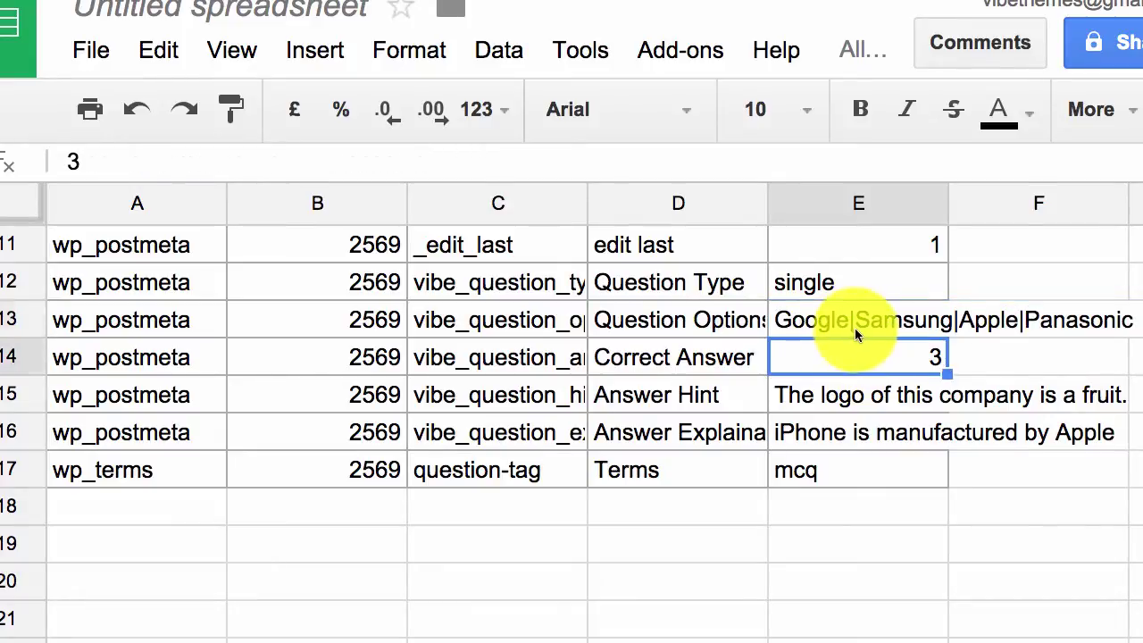
{"action": "left_click", "coordinate": [854, 327]}
{"action": "left_click", "coordinate": [282, 162]}
{"action": "left_click", "coordinate": [814, 353]}
{"action": "left_click", "coordinate": [848, 402]}
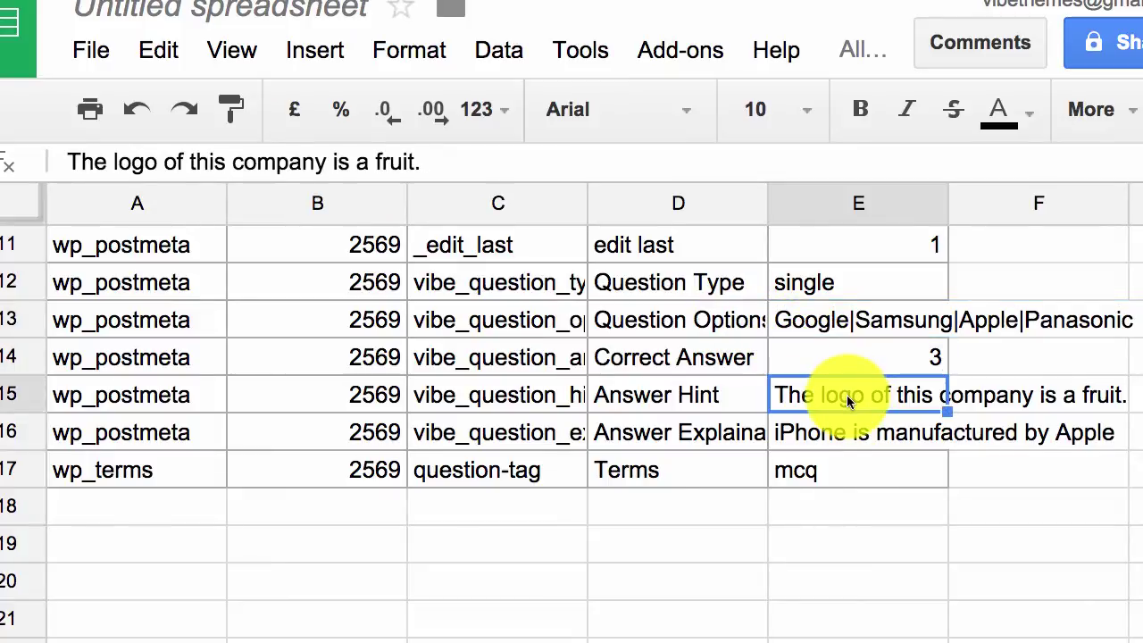
{"action": "left_click", "coordinate": [836, 430]}
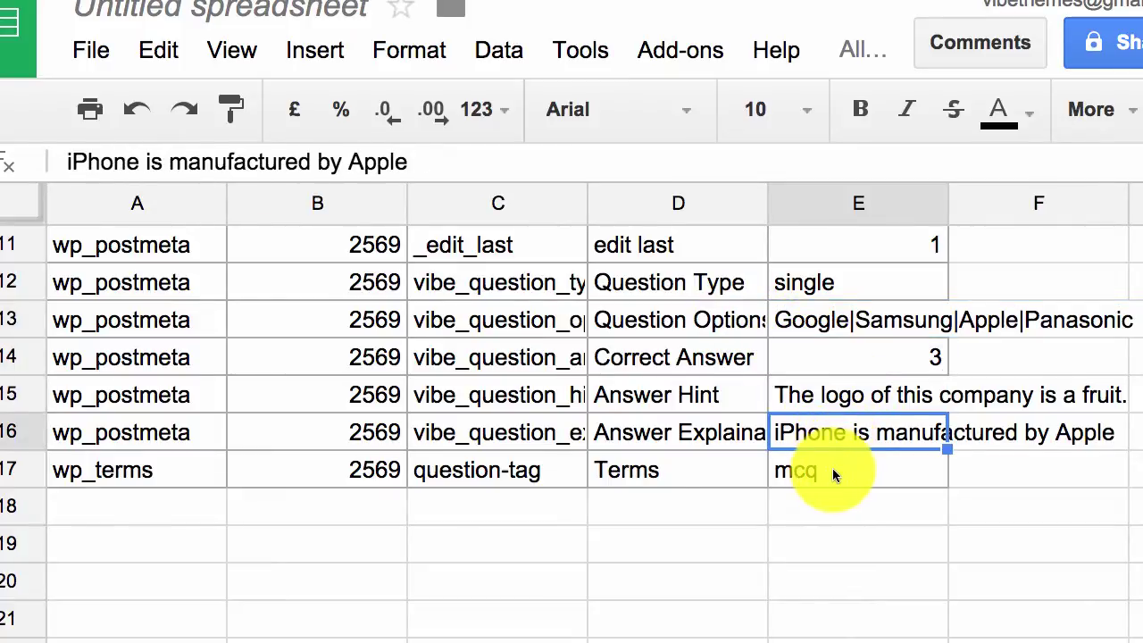
{"action": "left_click", "coordinate": [833, 468]}
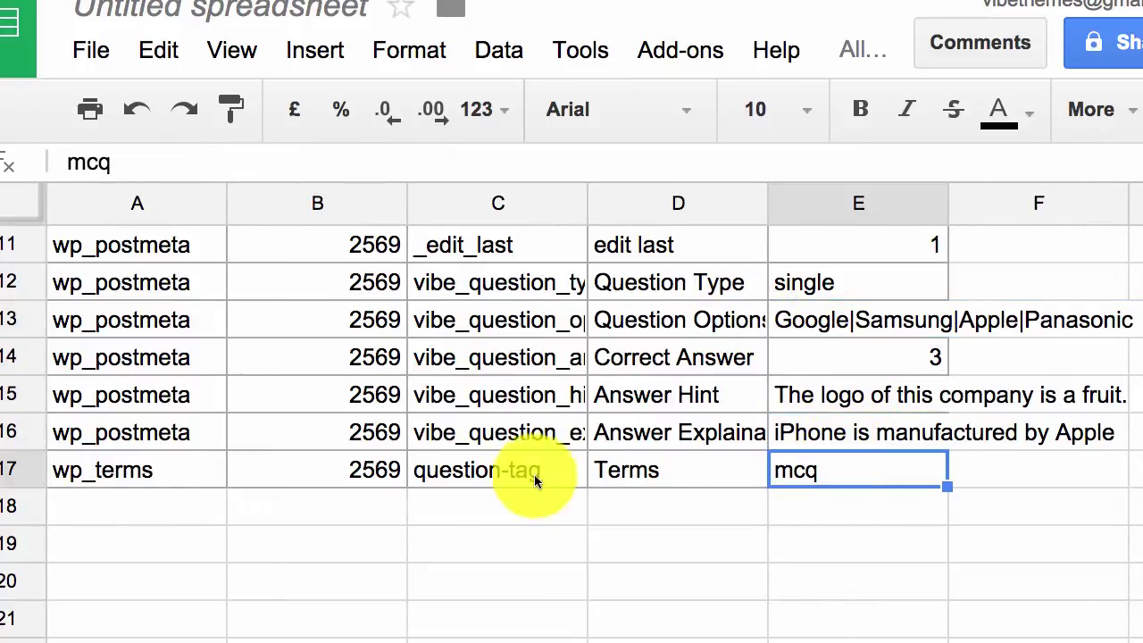
Commit the Terms cell E17 as mcq,new and return to the top of the sheet
{"action": "double_click", "coordinate": [847, 472]}
{"action": "type", "text": ",new"}
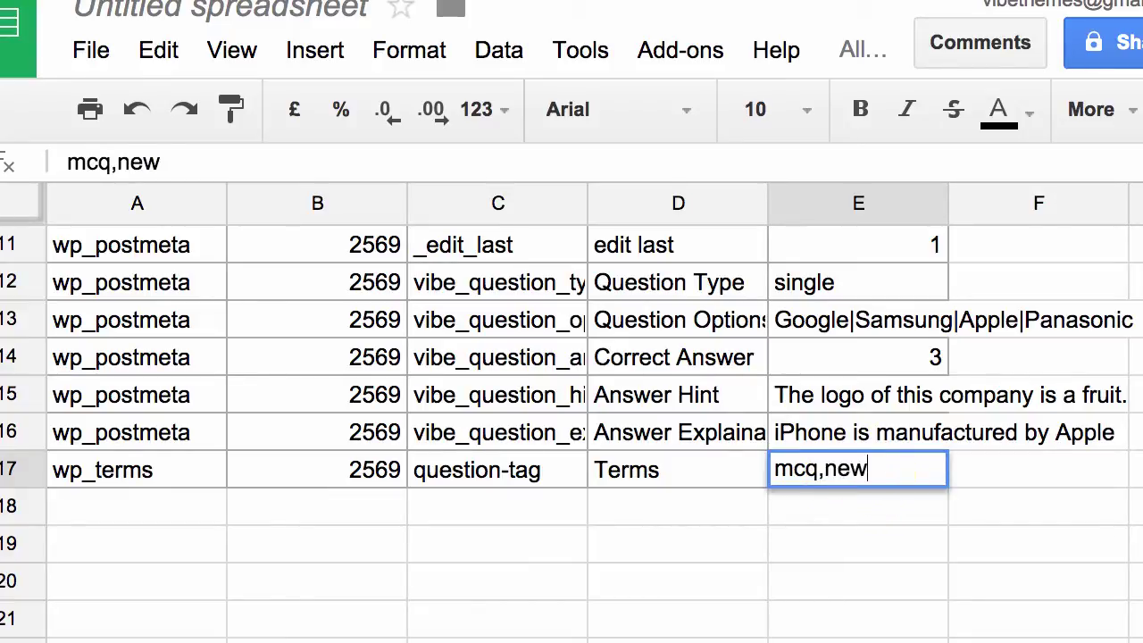
{"action": "left_click", "coordinate": [863, 428]}
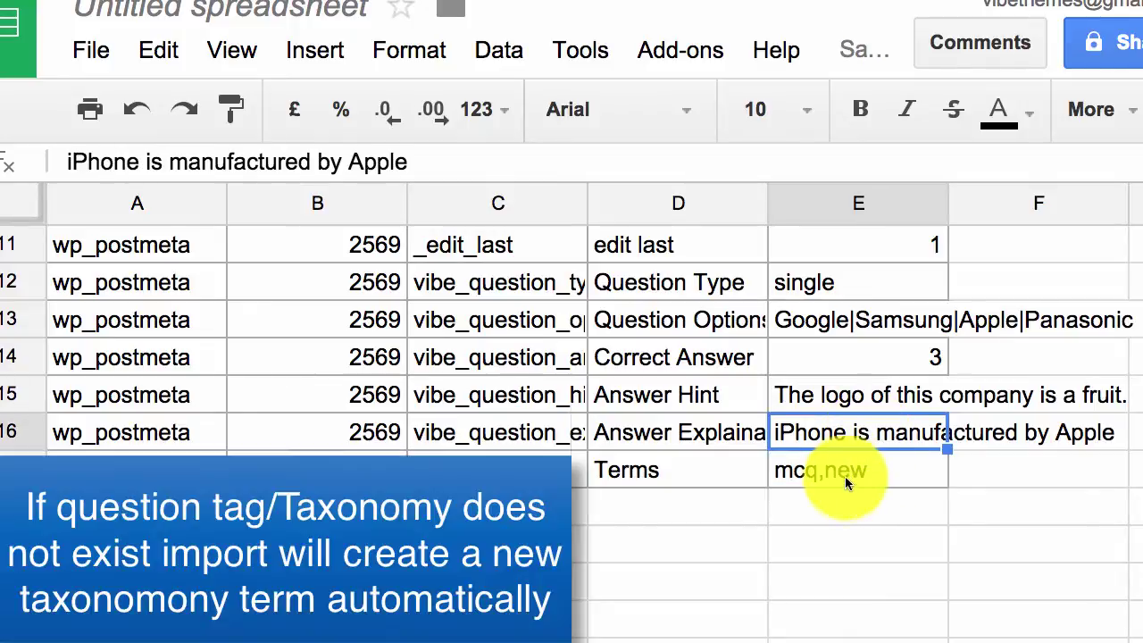
{"action": "double_click", "coordinate": [857, 473]}
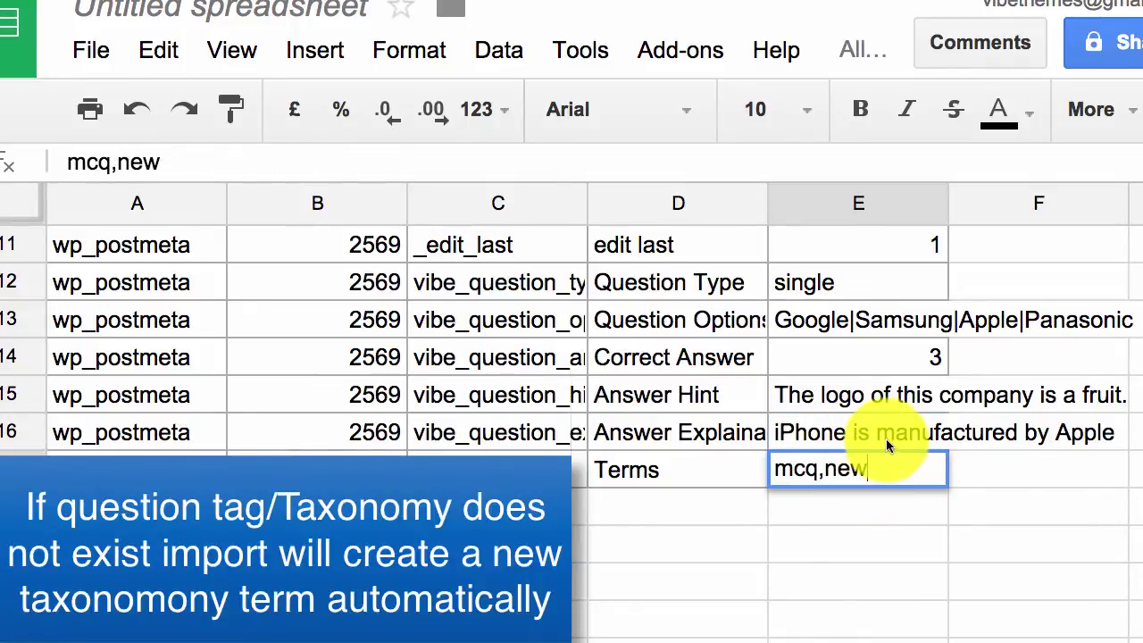
{"action": "left_click", "coordinate": [886, 438]}
{"action": "left_click", "coordinate": [829, 362]}
{"action": "scroll", "coordinate": [831, 358], "scroll_direction": "up", "scroll_amount": 5}
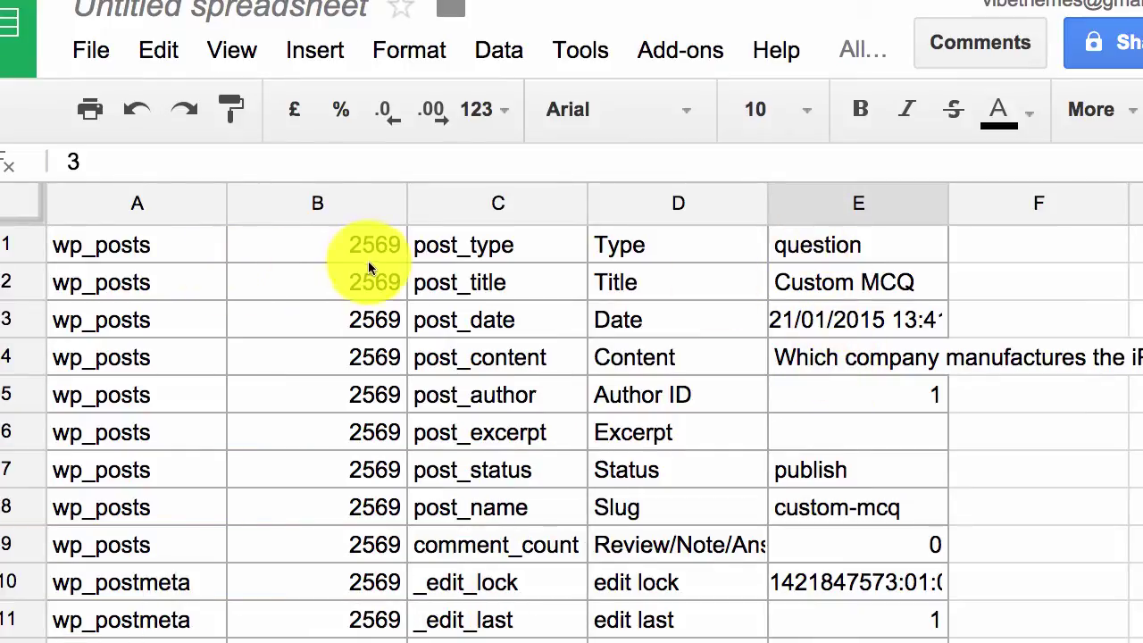
Download the sheet as 'Untitled spreadsheet - Sheet1.csv' and check its rows in the preview
{"action": "left_click", "coordinate": [94, 55]}
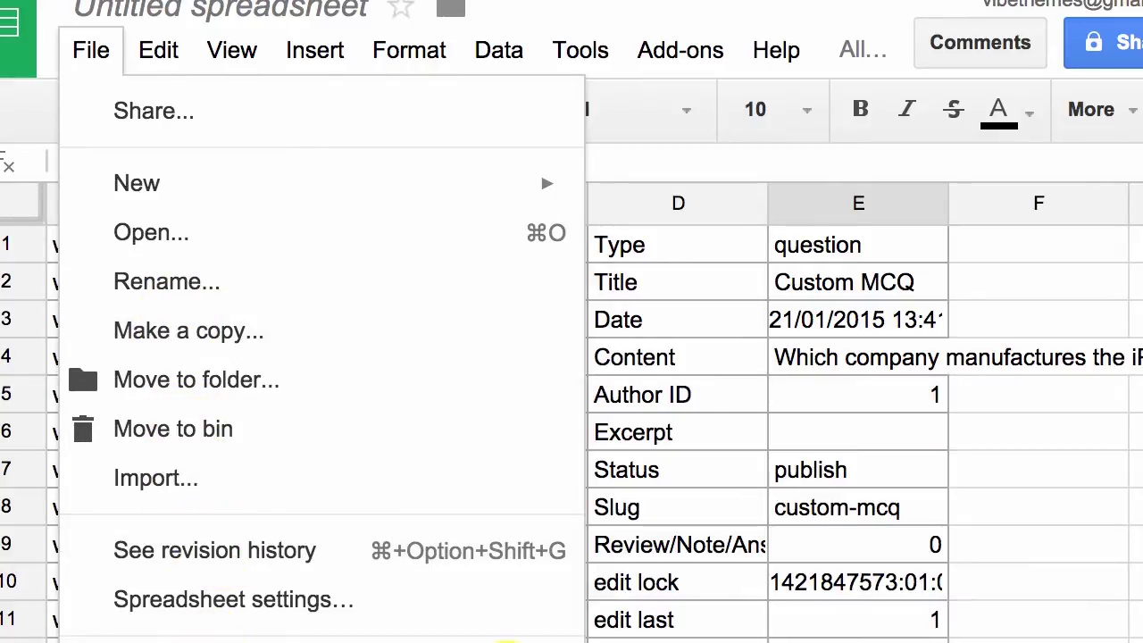
{"action": "mouse_move", "coordinate": [514, 640]}
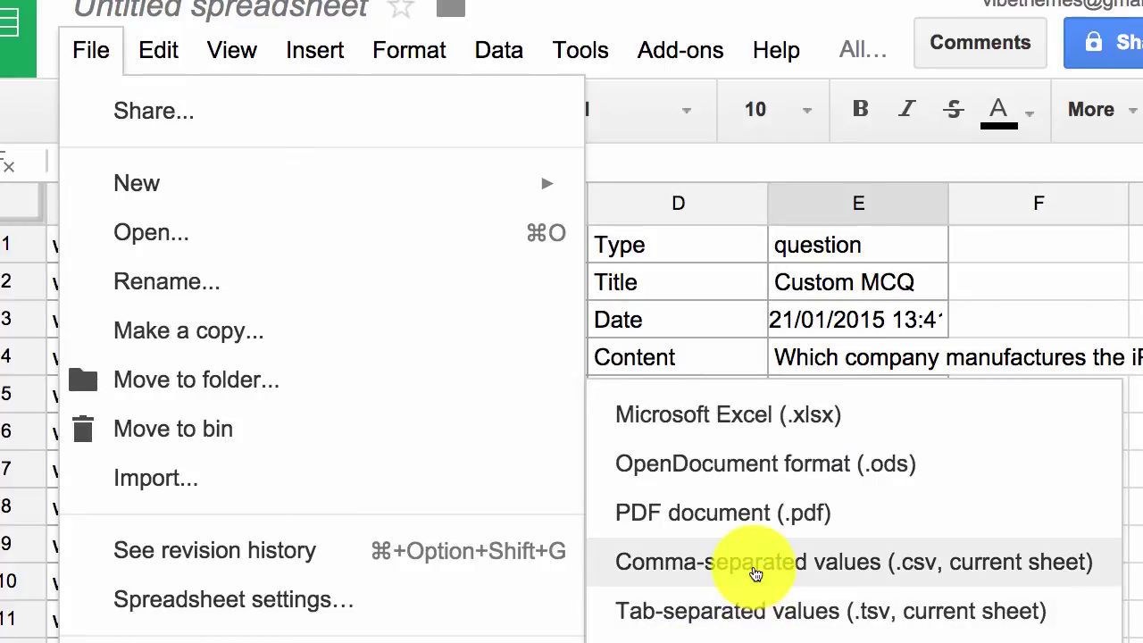
{"action": "left_click", "coordinate": [723, 564]}
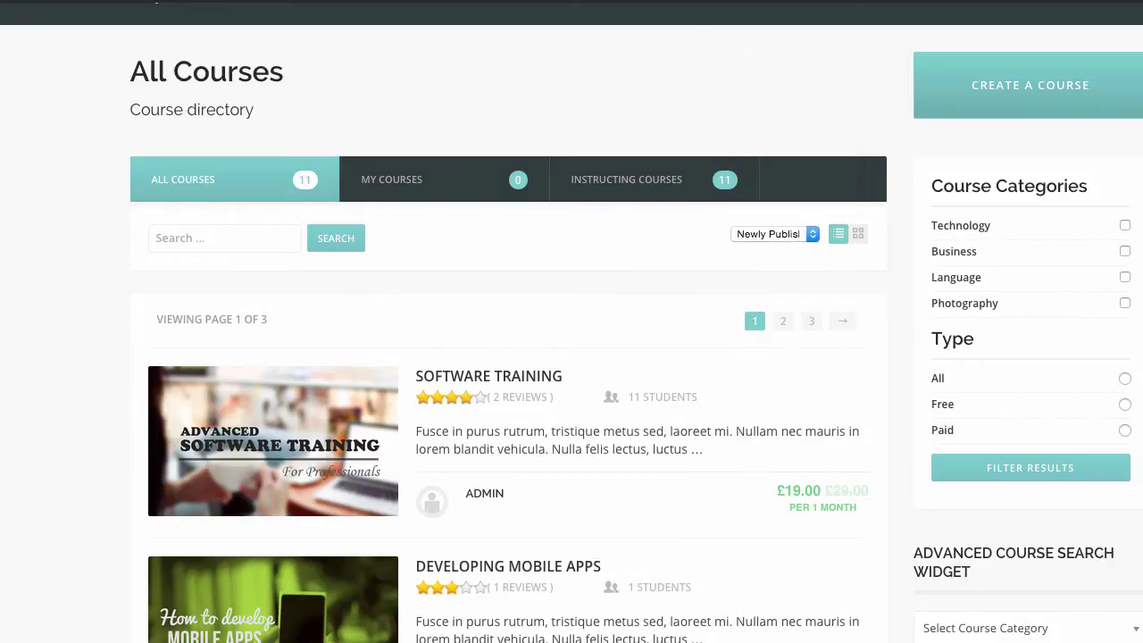
{"action": "scroll", "coordinate": [572, 321], "scroll_direction": "down", "scroll_amount": 10}
{"action": "scroll", "coordinate": [793, 431], "scroll_direction": "up", "scroll_amount": 15}
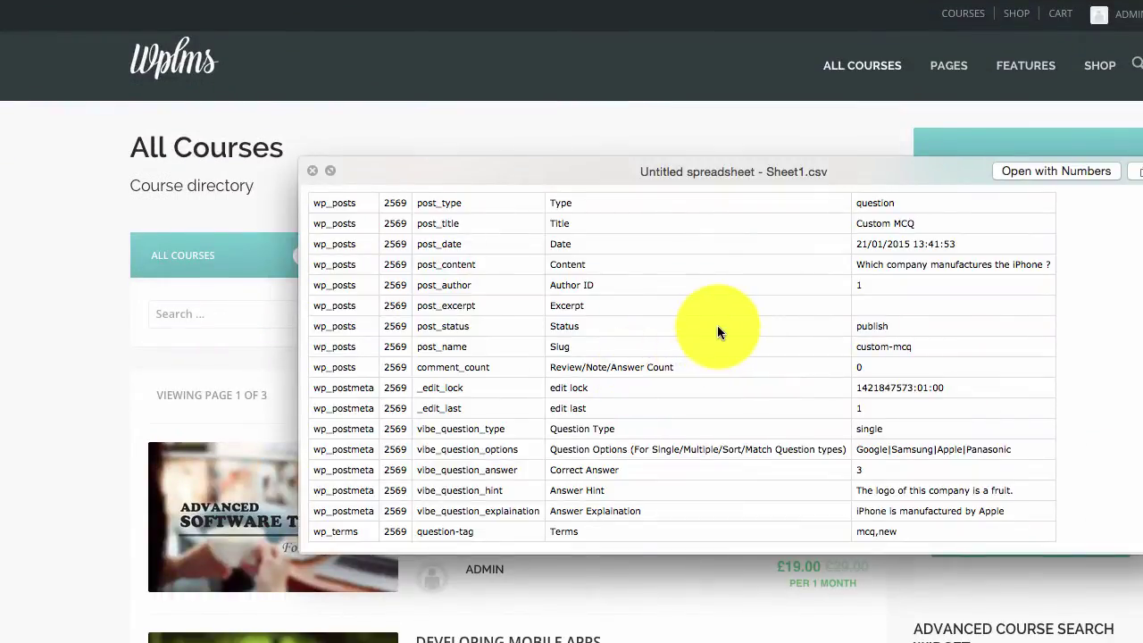
{"action": "left_click", "coordinate": [313, 170]}
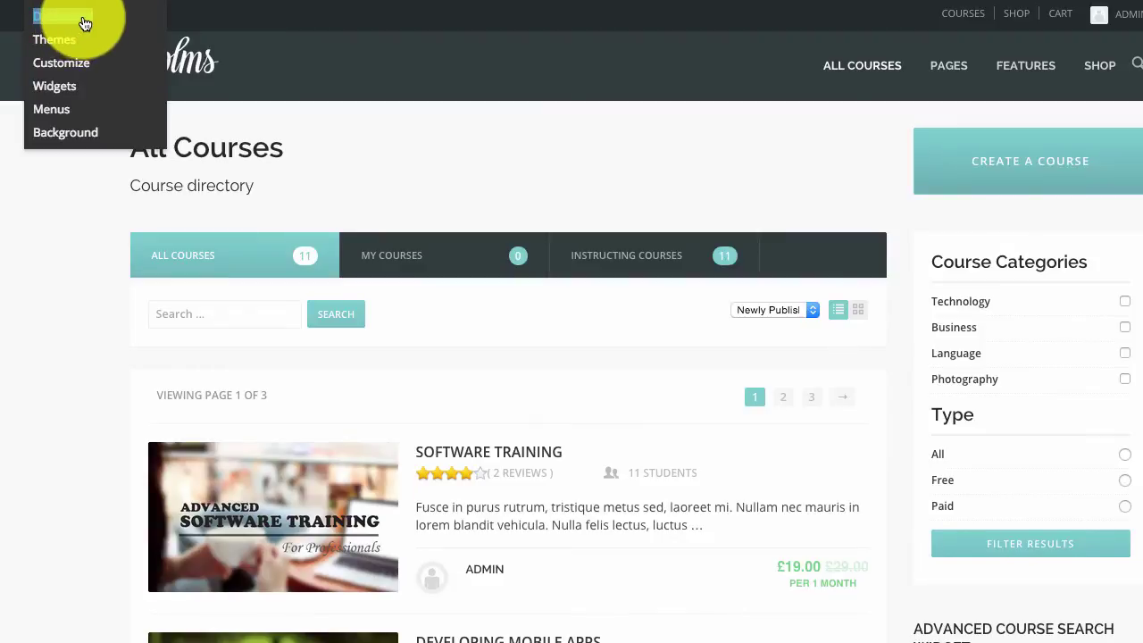
Sort the 73-question Question Bank by date, newest first, then head back to Dashboard
{"action": "left_click", "coordinate": [86, 23]}
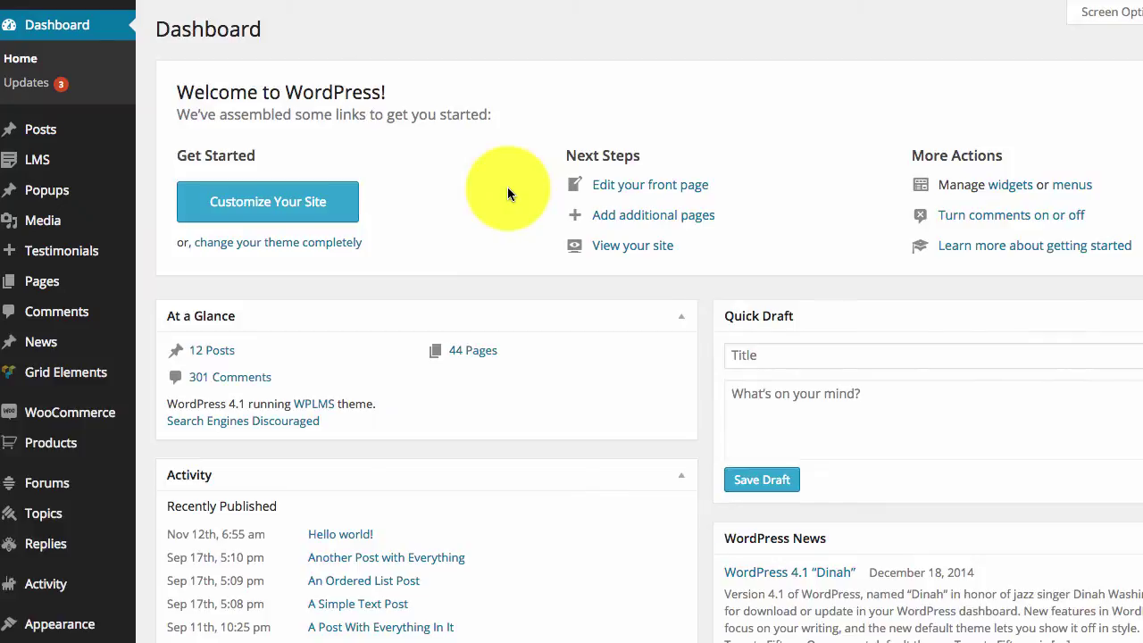
{"action": "mouse_move", "coordinate": [50, 161]}
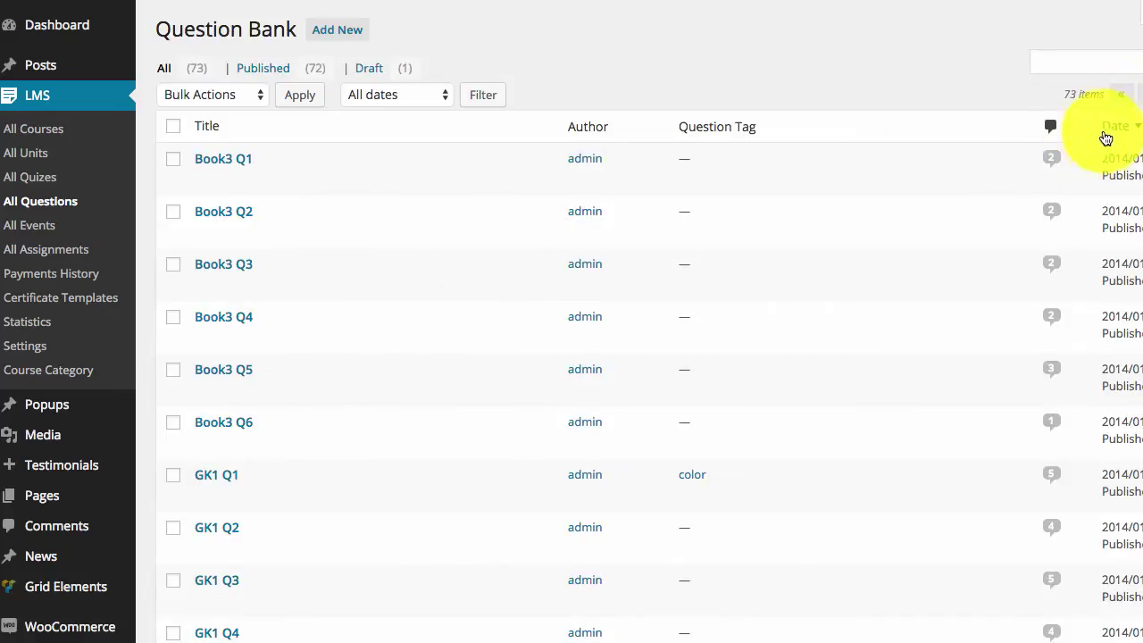
{"action": "left_click", "coordinate": [1112, 127]}
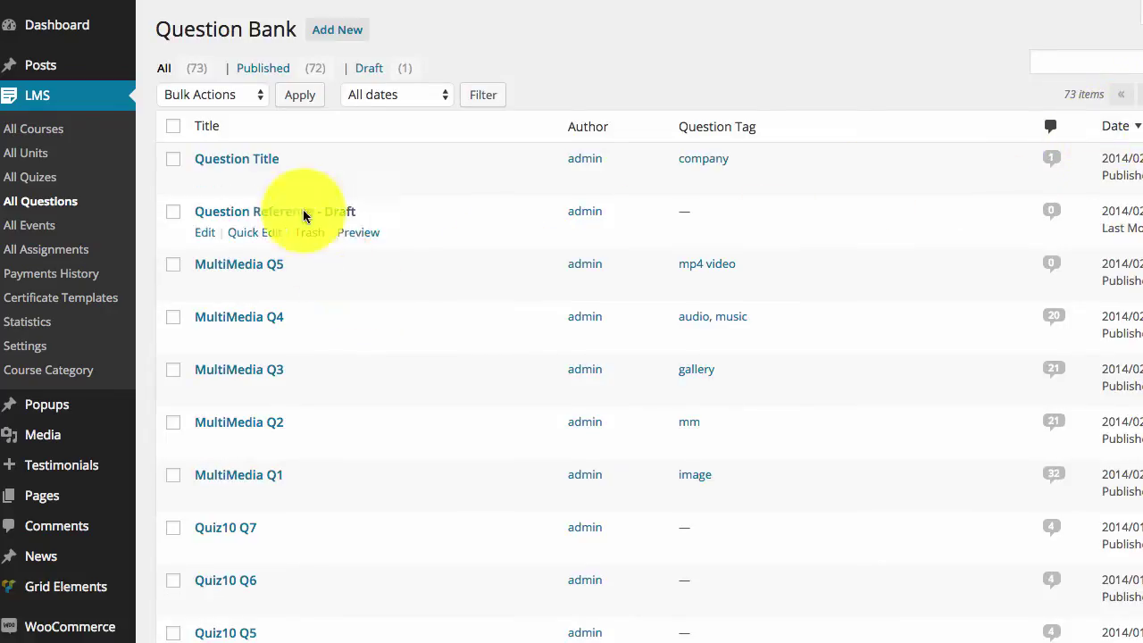
{"action": "right_click", "coordinate": [366, 184]}
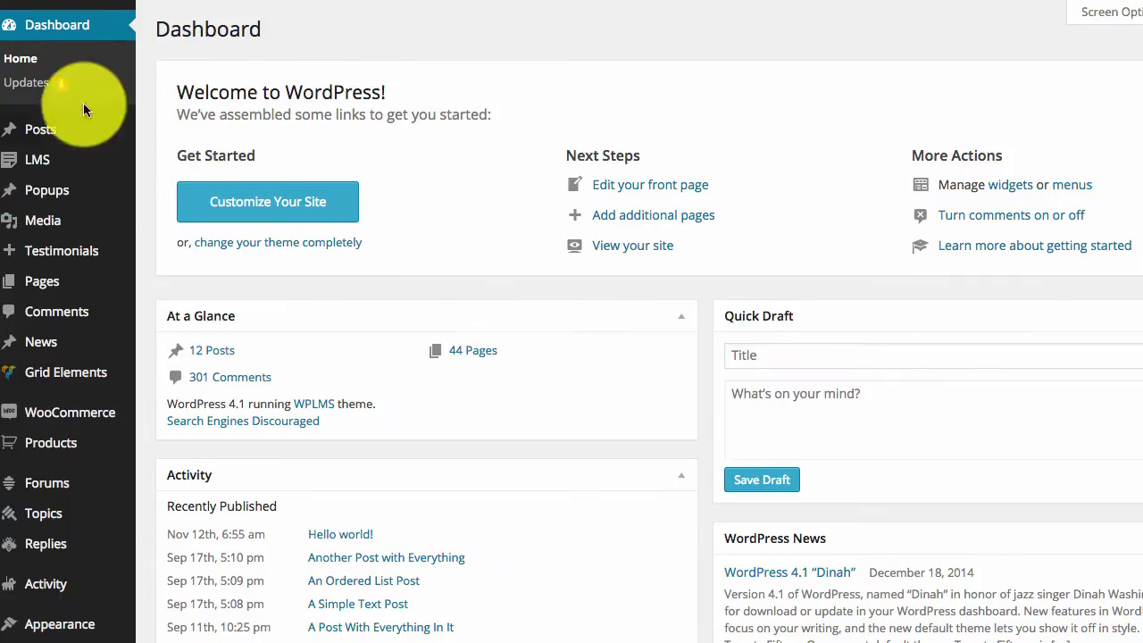
{"action": "mouse_move", "coordinate": [62, 166]}
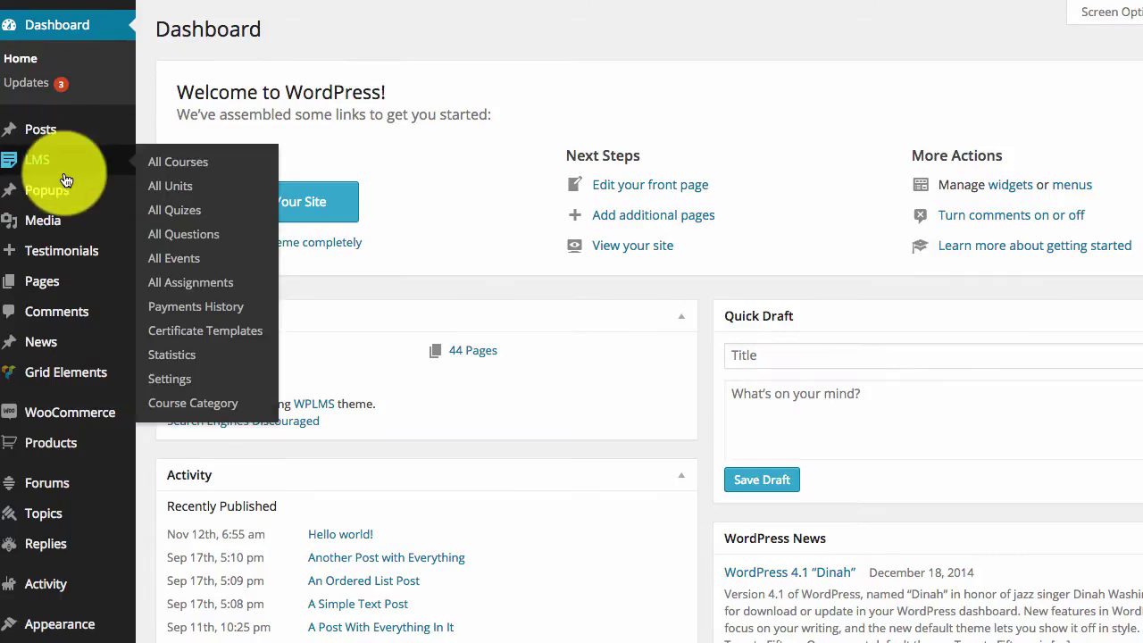
Upload 'Untitled spreadsheet - Sheet1.csv' via LMS Import/Export settings until Import Complete appears
{"action": "left_click", "coordinate": [168, 381]}
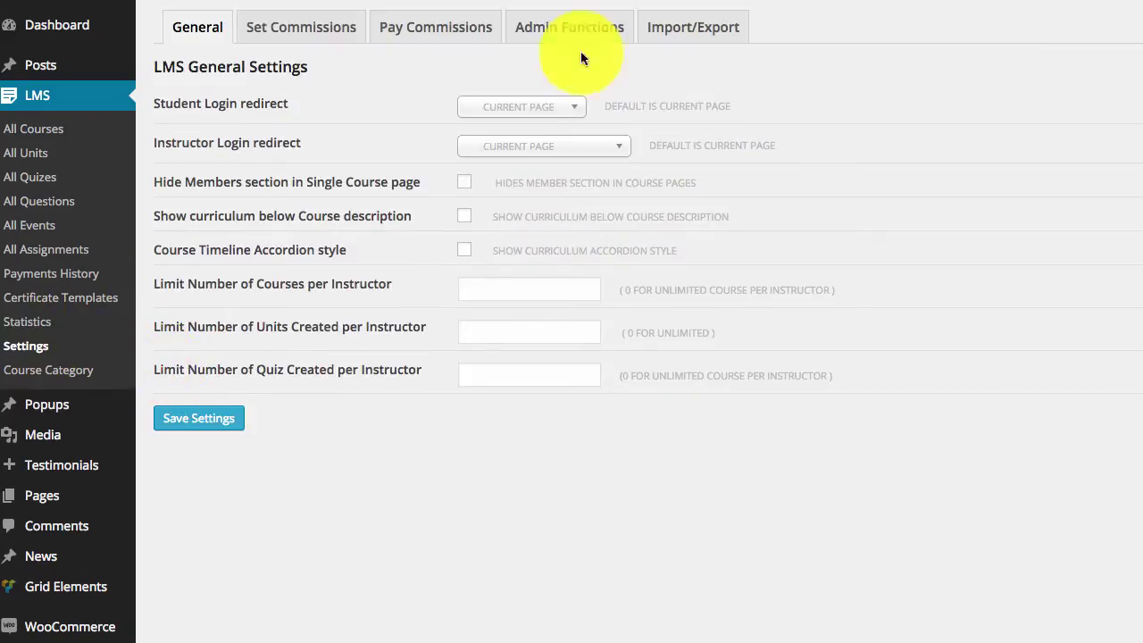
{"action": "left_click", "coordinate": [715, 28]}
{"action": "scroll", "coordinate": [616, 250], "scroll_direction": "down", "scroll_amount": 5}
{"action": "left_click_drag", "start_coordinate": [447, 536], "coordinate": [216, 560]}
{"action": "left_click", "coordinate": [242, 588]}
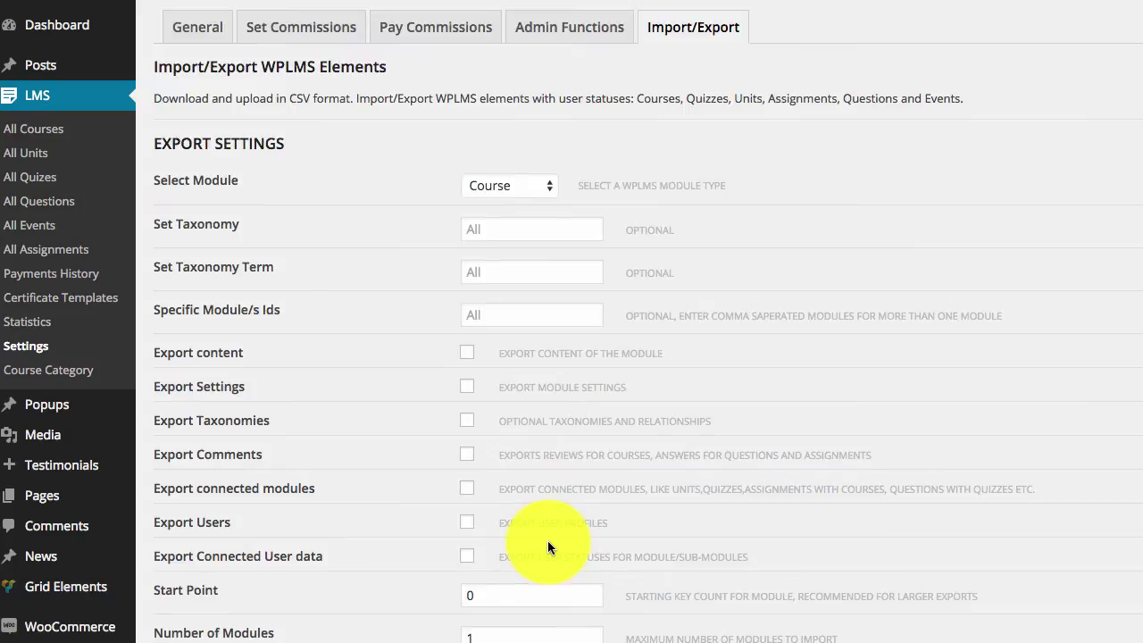
{"action": "scroll", "coordinate": [547, 540], "scroll_direction": "down", "scroll_amount": 7}
{"action": "scroll", "coordinate": [548, 543], "scroll_direction": "up", "scroll_amount": 1}
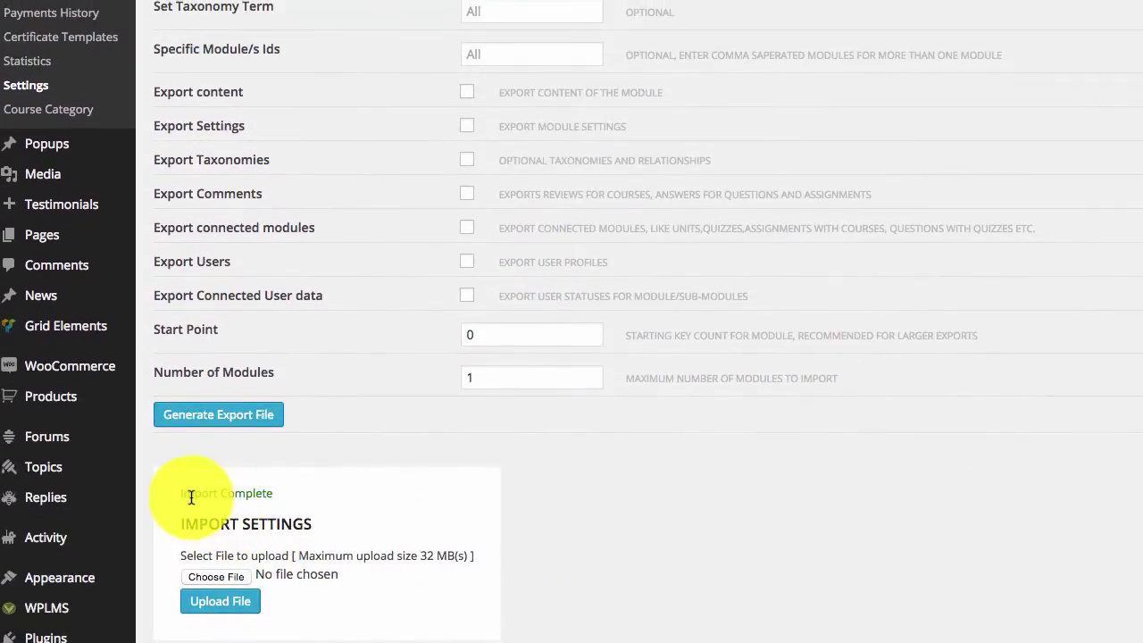
{"action": "scroll", "coordinate": [325, 501], "scroll_direction": "up", "scroll_amount": 5}
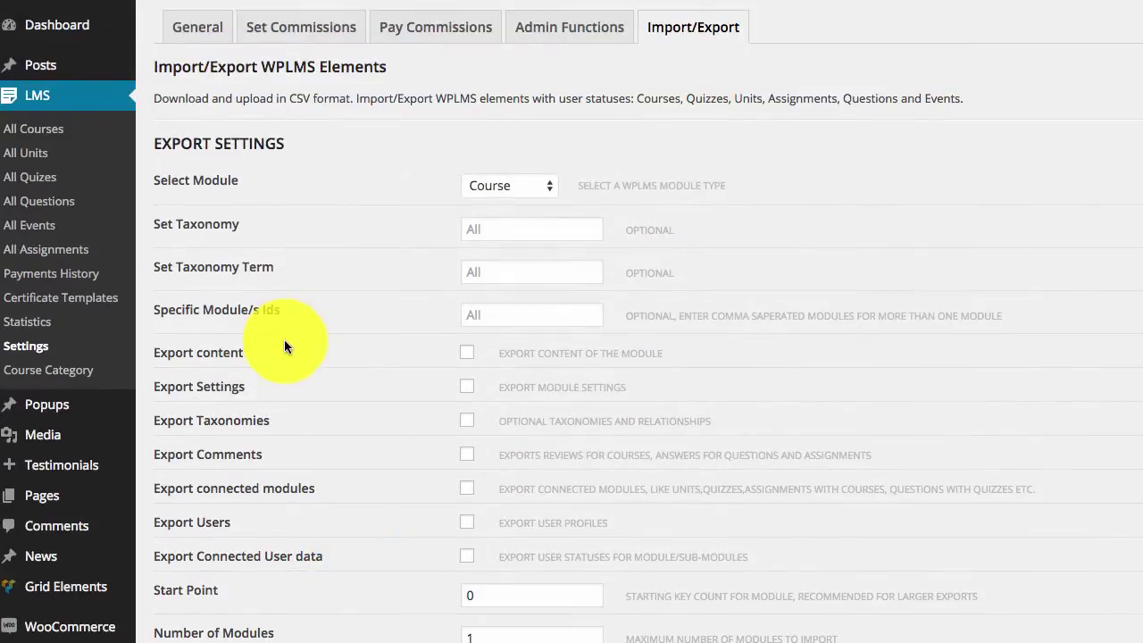
Sort the 74-question bank newest first and view the imported Custom MCQ question
{"action": "left_click", "coordinate": [32, 184]}
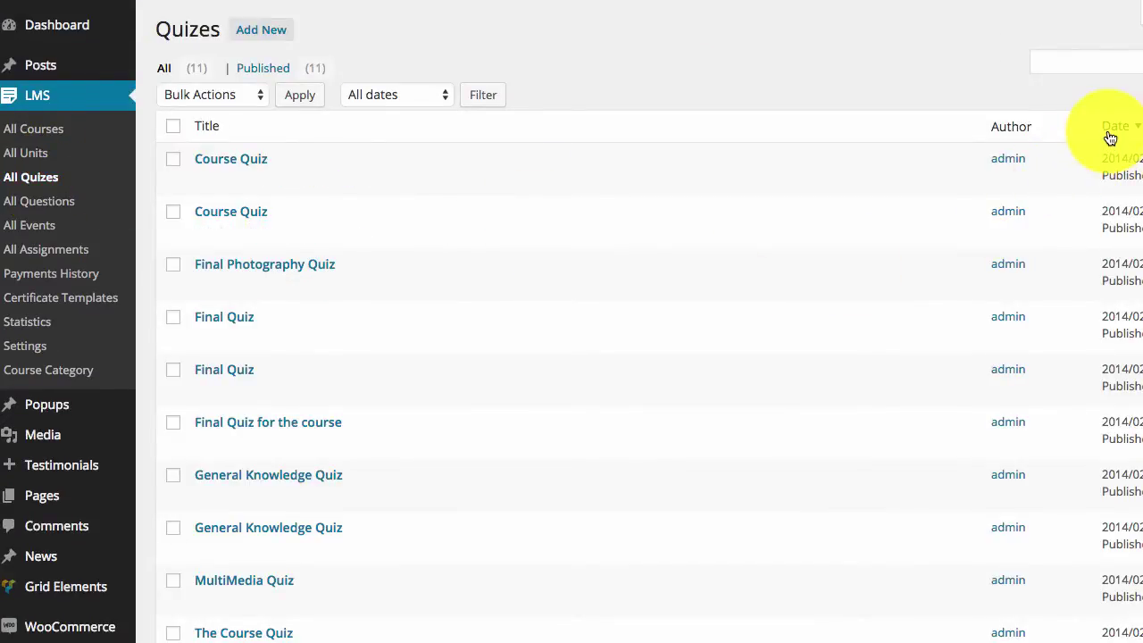
{"action": "left_click", "coordinate": [38, 201]}
{"action": "left_click", "coordinate": [1110, 134]}
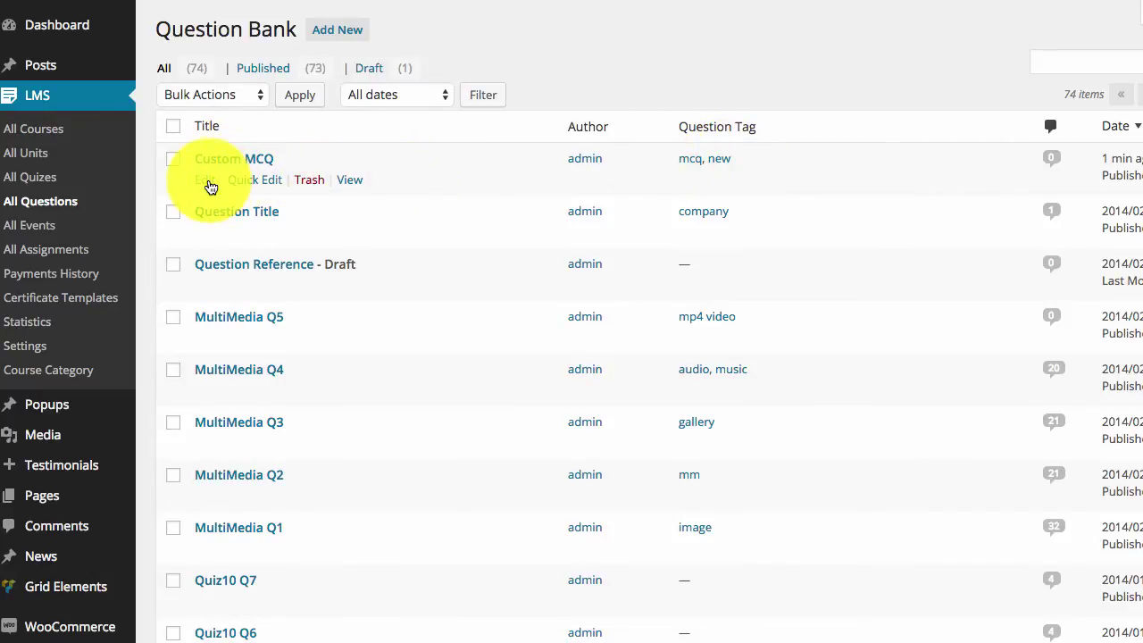
{"action": "left_click", "coordinate": [354, 182]}
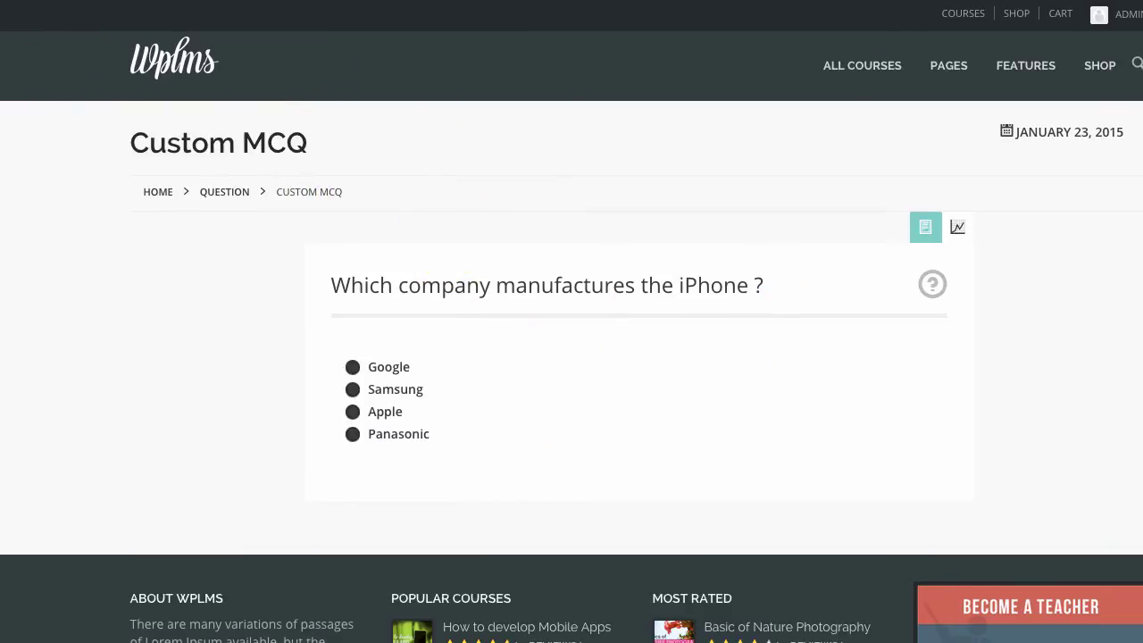
{"action": "key", "text": "alt+Left"}
Check that Custom MCQ kept its four options, correct answer 3 and the answer hint
{"action": "left_click", "coordinate": [210, 186]}
{"action": "scroll", "coordinate": [689, 318], "scroll_direction": "down", "scroll_amount": 3}
{"action": "scroll", "coordinate": [774, 383], "scroll_direction": "down", "scroll_amount": 3}
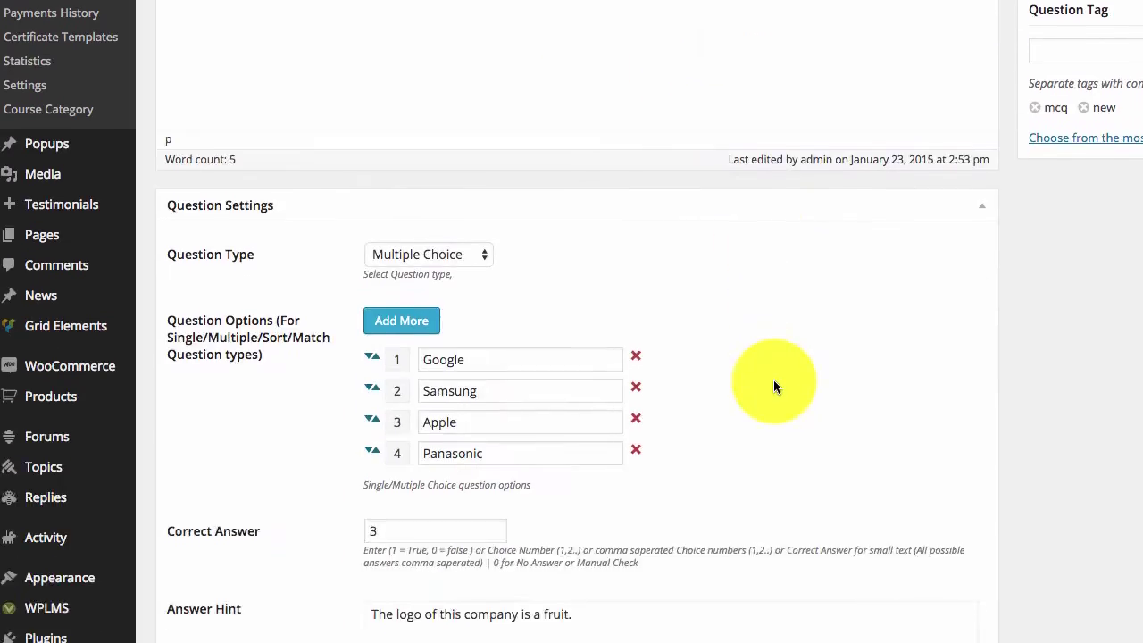
{"action": "scroll", "coordinate": [652, 319], "scroll_direction": "down", "scroll_amount": 3}
{"action": "left_click", "coordinate": [581, 490]}
{"action": "scroll", "coordinate": [580, 490], "scroll_direction": "down", "scroll_amount": 3}
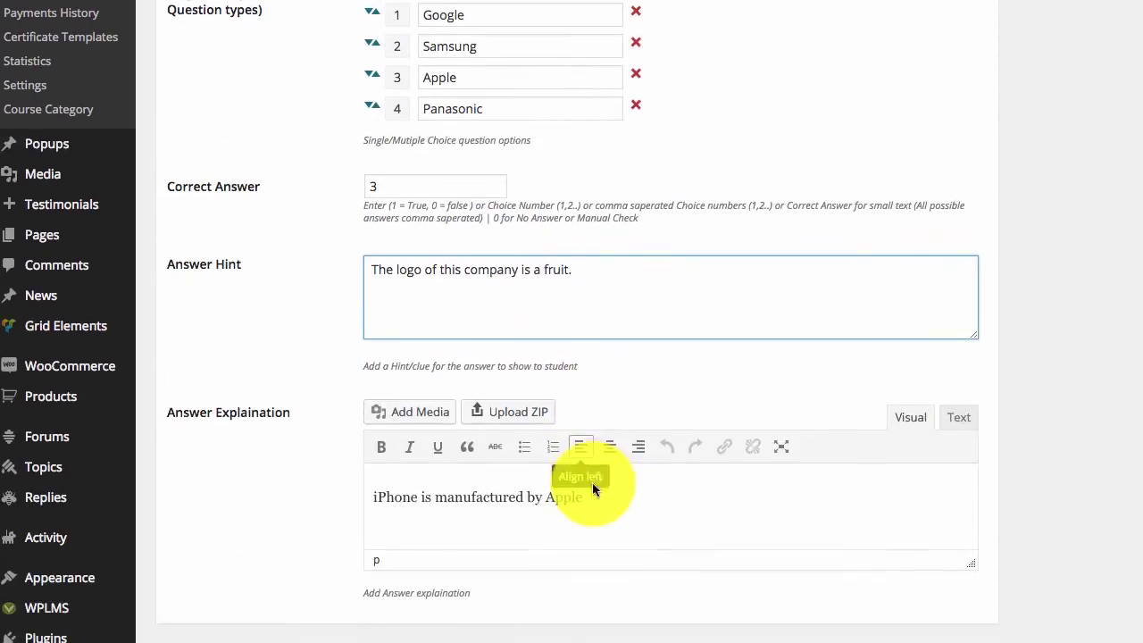
{"action": "scroll", "coordinate": [659, 446], "scroll_direction": "up", "scroll_amount": 3}
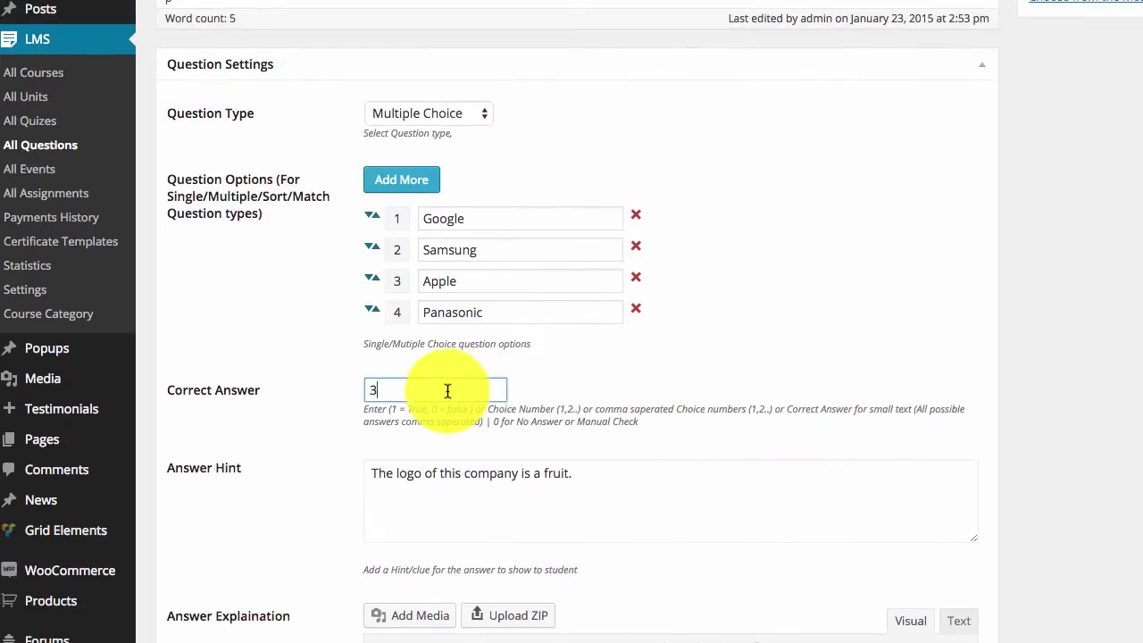
{"action": "scroll", "coordinate": [817, 319], "scroll_direction": "up", "scroll_amount": 1}
{"action": "scroll", "coordinate": [860, 401], "scroll_direction": "up", "scroll_amount": 3}
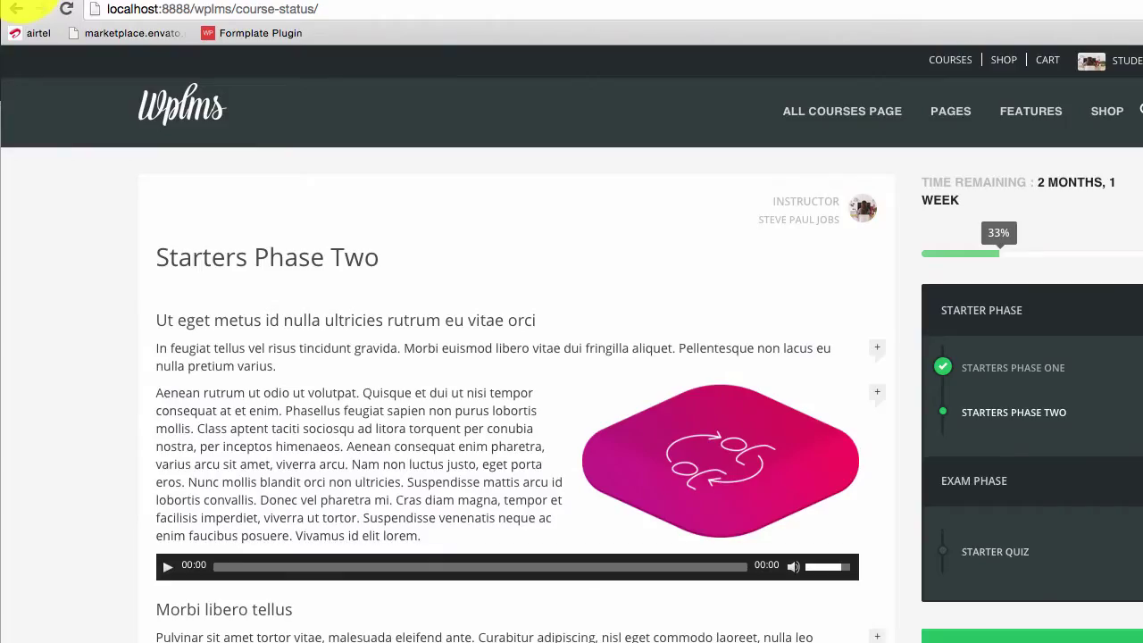
Generate a Starters Course export with all seven options ticked, including users and connected user data
{"action": "left_click", "coordinate": [16, 8]}
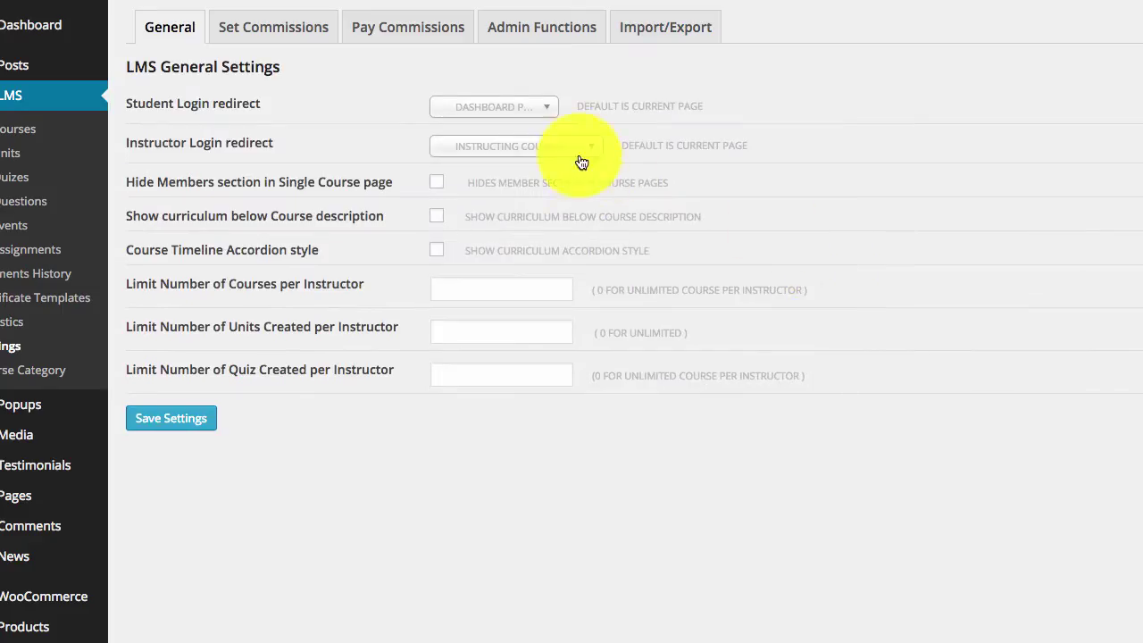
{"action": "left_click", "coordinate": [685, 38]}
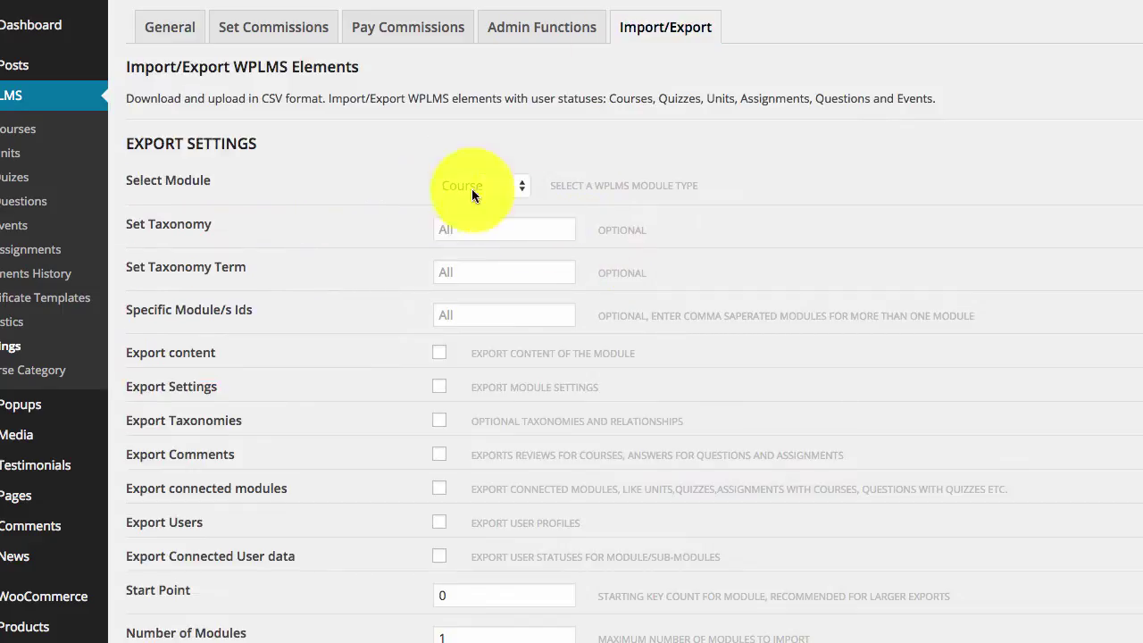
{"action": "left_click", "coordinate": [440, 353]}
{"action": "left_click", "coordinate": [442, 389]}
{"action": "left_click", "coordinate": [440, 419]}
{"action": "left_click", "coordinate": [442, 454]}
{"action": "left_click", "coordinate": [440, 491]}
{"action": "left_click", "coordinate": [438, 522]}
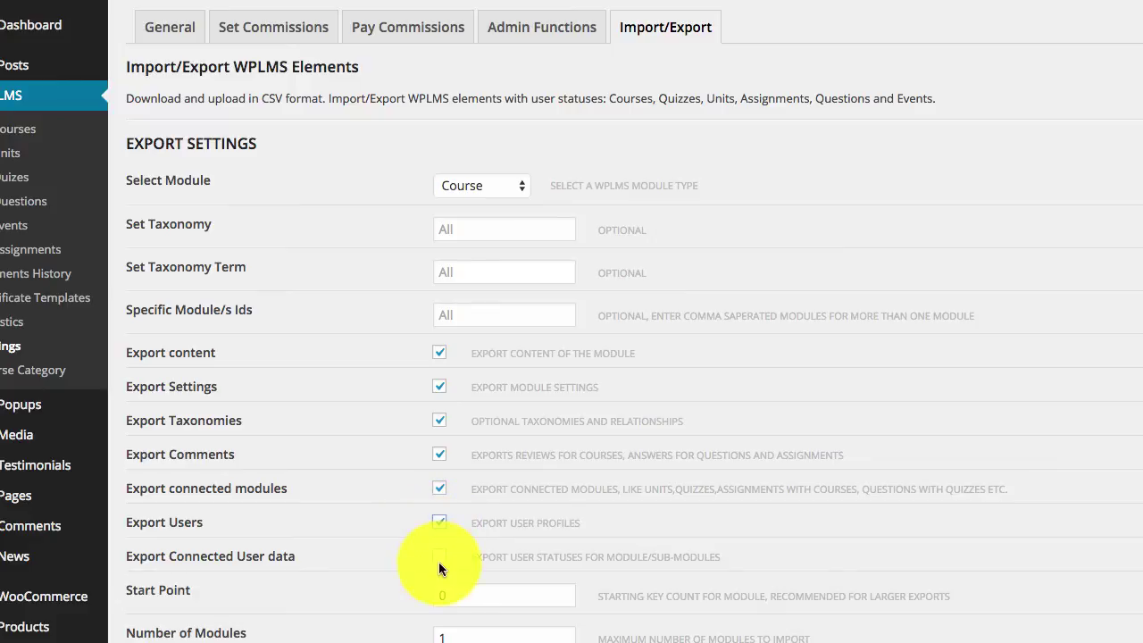
{"action": "left_click", "coordinate": [439, 556]}
{"action": "scroll", "coordinate": [536, 519], "scroll_direction": "down", "scroll_amount": 2}
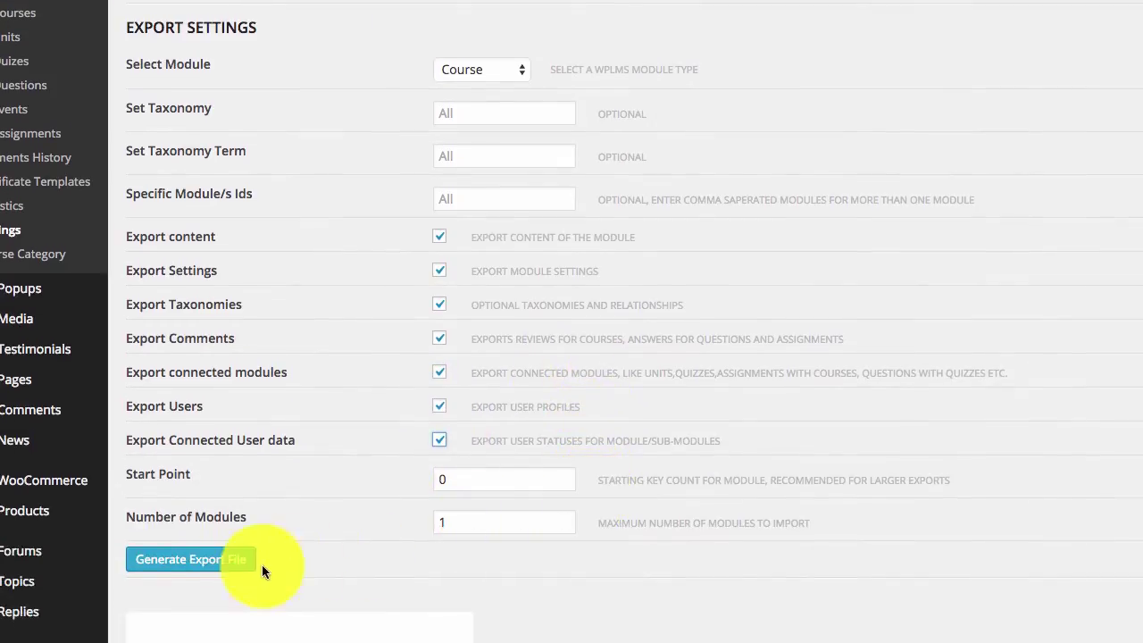
{"action": "left_click", "coordinate": [226, 563]}
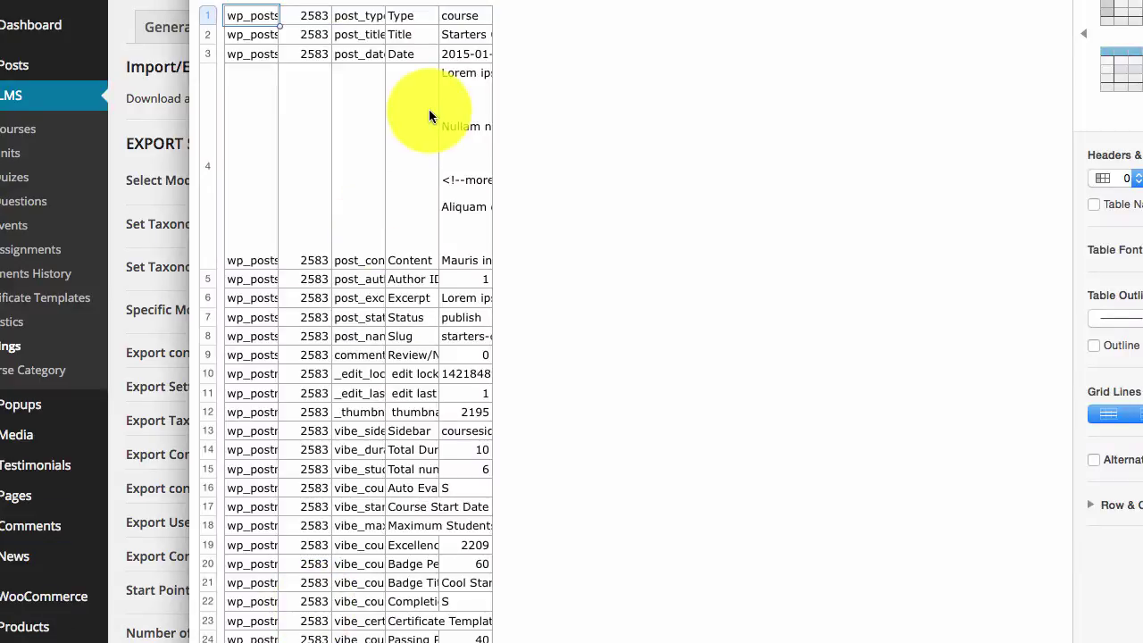
Widen the label, field-name and ID columns, review the question rows through 2575, then close Numbers
{"action": "left_click_drag", "start_coordinate": [439, 8], "coordinate": [838, 2]}
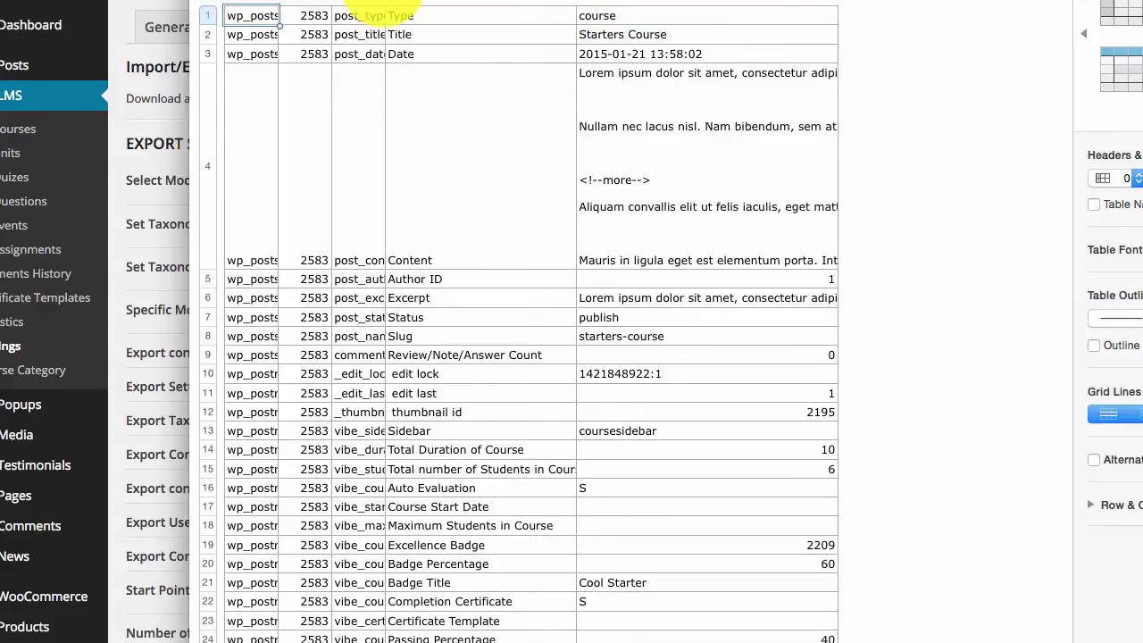
{"action": "left_click_drag", "start_coordinate": [386, 4], "coordinate": [475, 3]}
{"action": "left_click_drag", "start_coordinate": [332, 3], "coordinate": [406, 3]}
{"action": "left_click", "coordinate": [602, 260]}
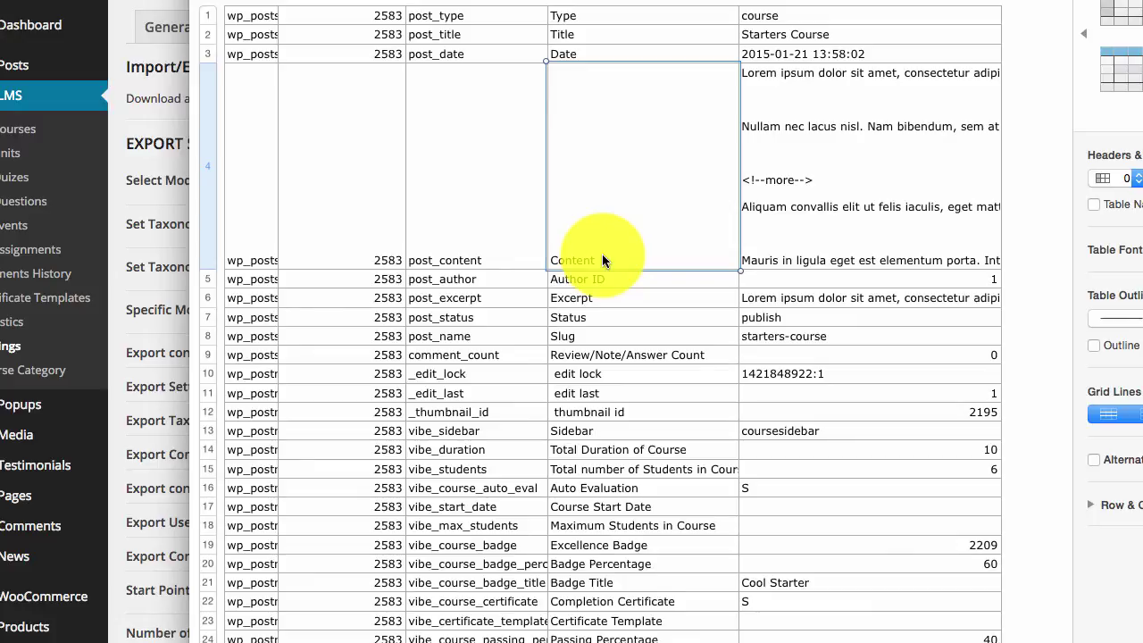
{"action": "scroll", "coordinate": [602, 259], "scroll_direction": "down", "scroll_amount": 20}
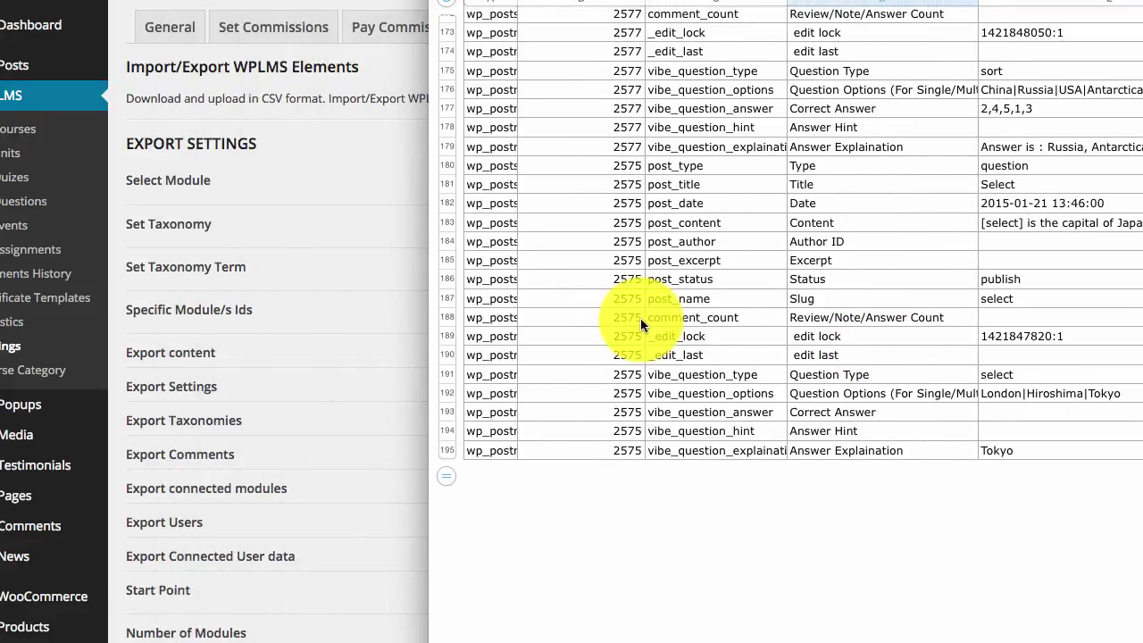
{"action": "left_click", "coordinate": [346, 246]}
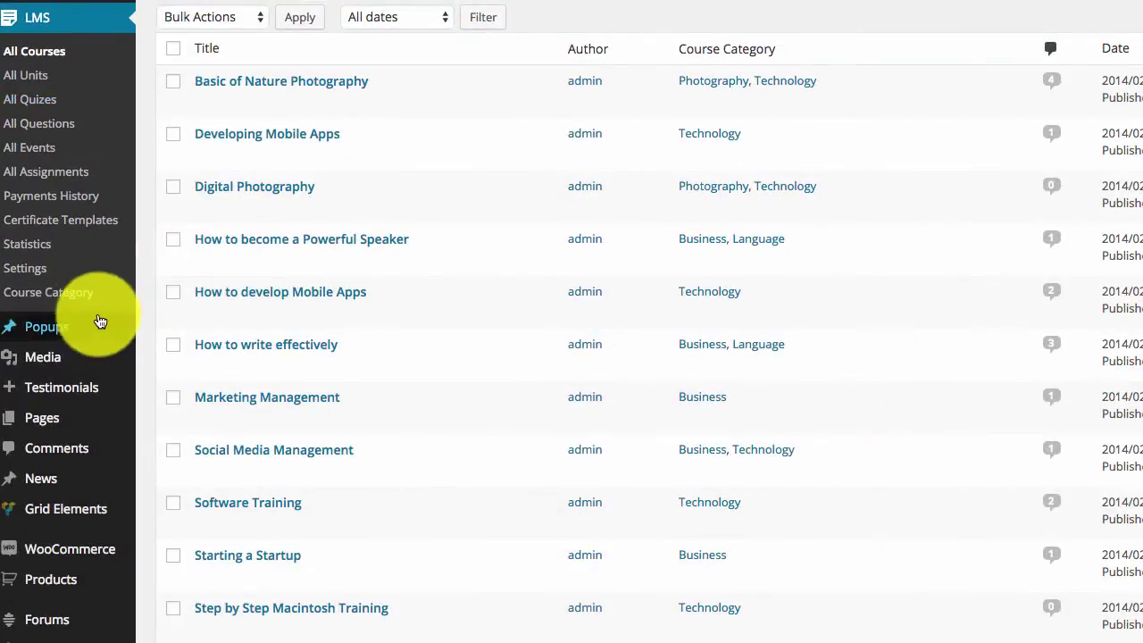
Import export_course_195.csv through the LMS Import/Export settings
{"action": "left_click", "coordinate": [27, 268]}
{"action": "scroll", "coordinate": [81, 389], "scroll_direction": "down", "scroll_amount": 10}
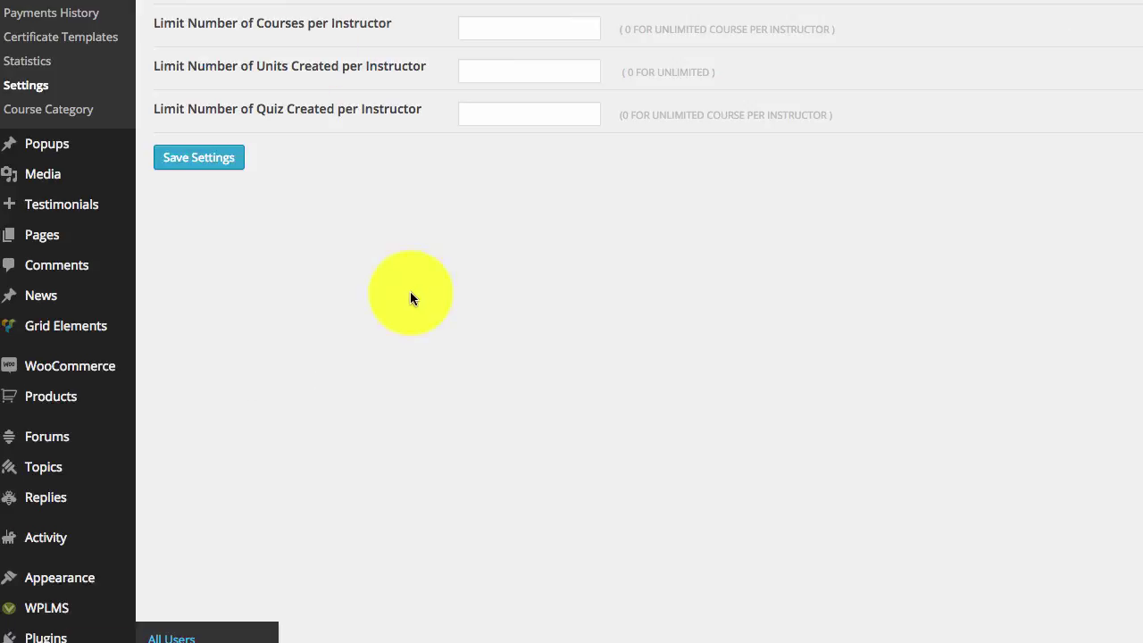
{"action": "scroll", "coordinate": [415, 291], "scroll_direction": "up", "scroll_amount": 5}
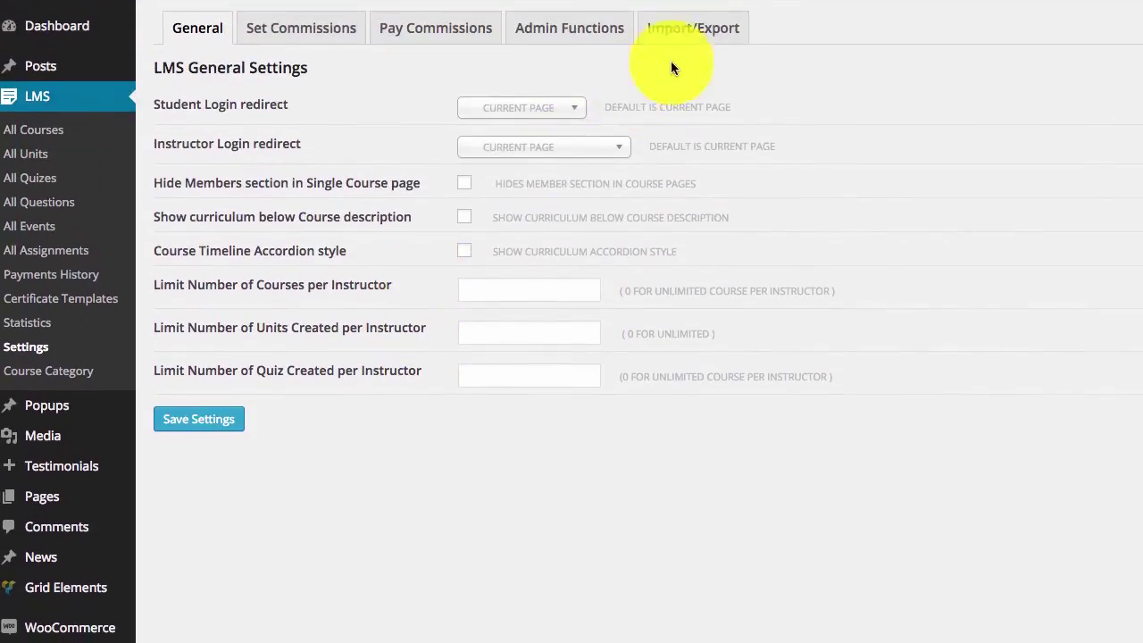
{"action": "left_click", "coordinate": [685, 39]}
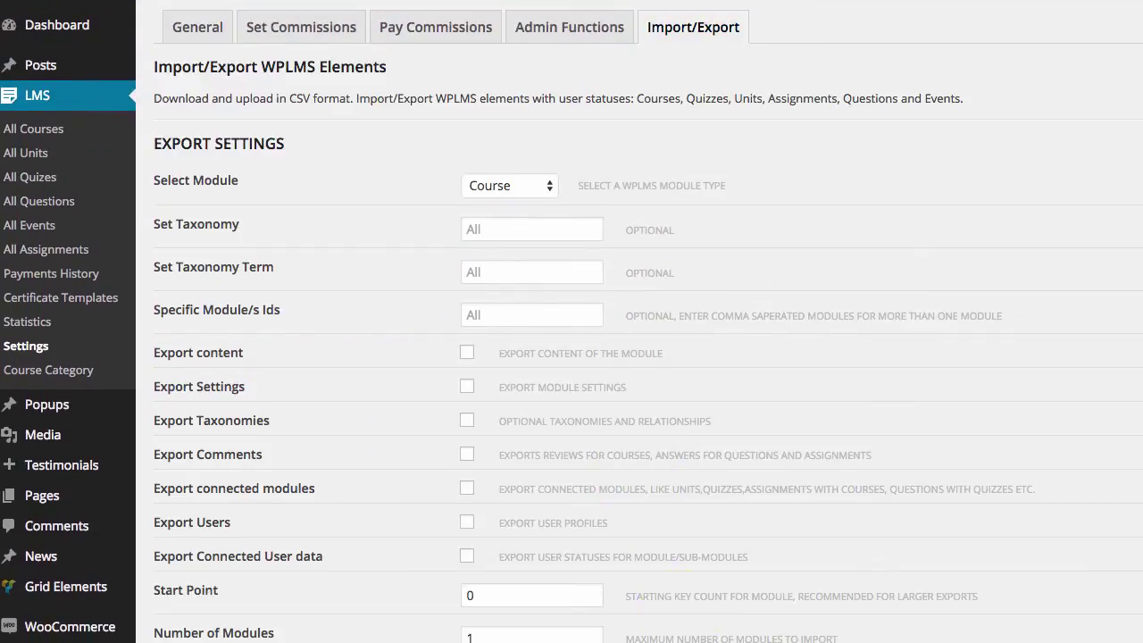
{"action": "scroll", "coordinate": [607, 540], "scroll_direction": "down", "scroll_amount": 3}
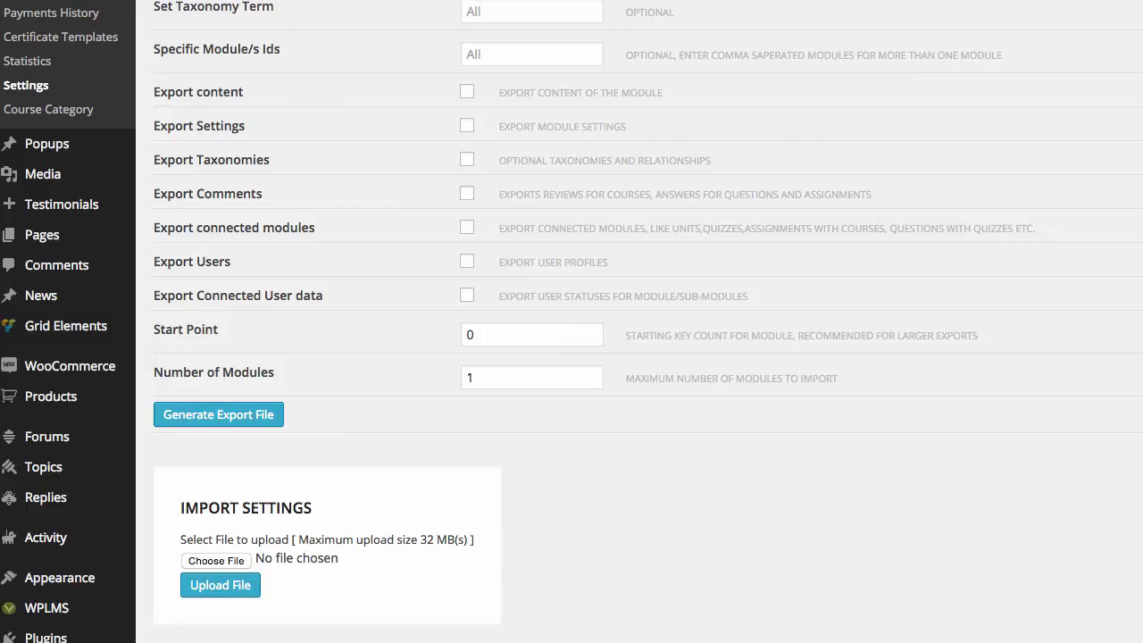
{"action": "left_click_drag", "start_coordinate": [785, 636], "coordinate": [215, 561]}
{"action": "left_click", "coordinate": [225, 590]}
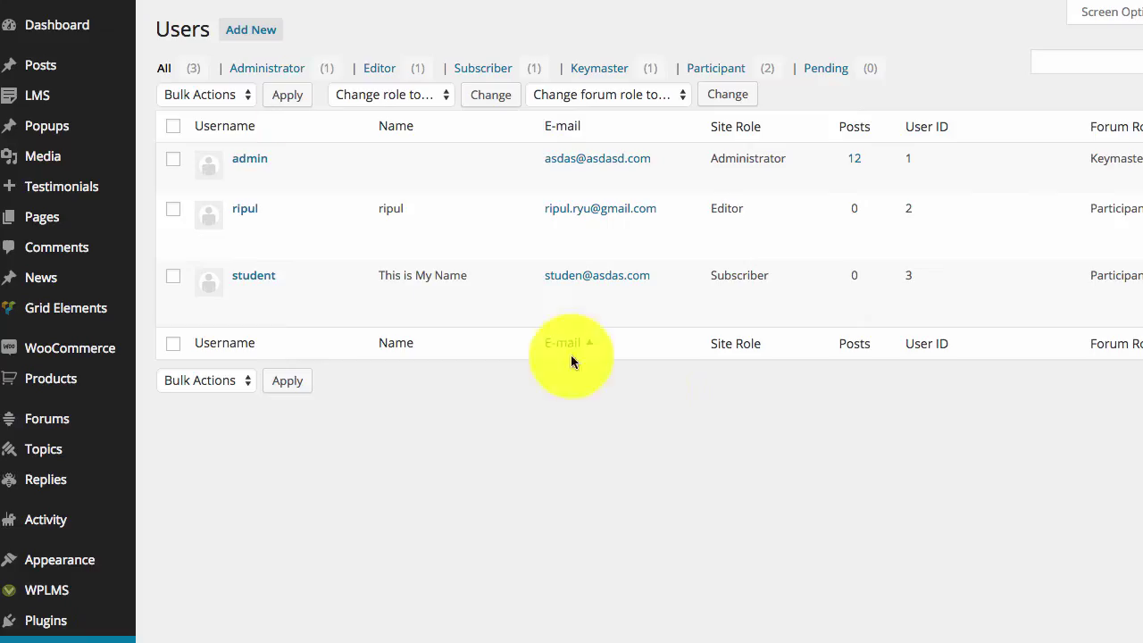
Reload the Users list and highlight the new Student-role user with ID 4
{"action": "right_click", "coordinate": [629, 416]}
{"action": "left_click", "coordinate": [647, 454]}
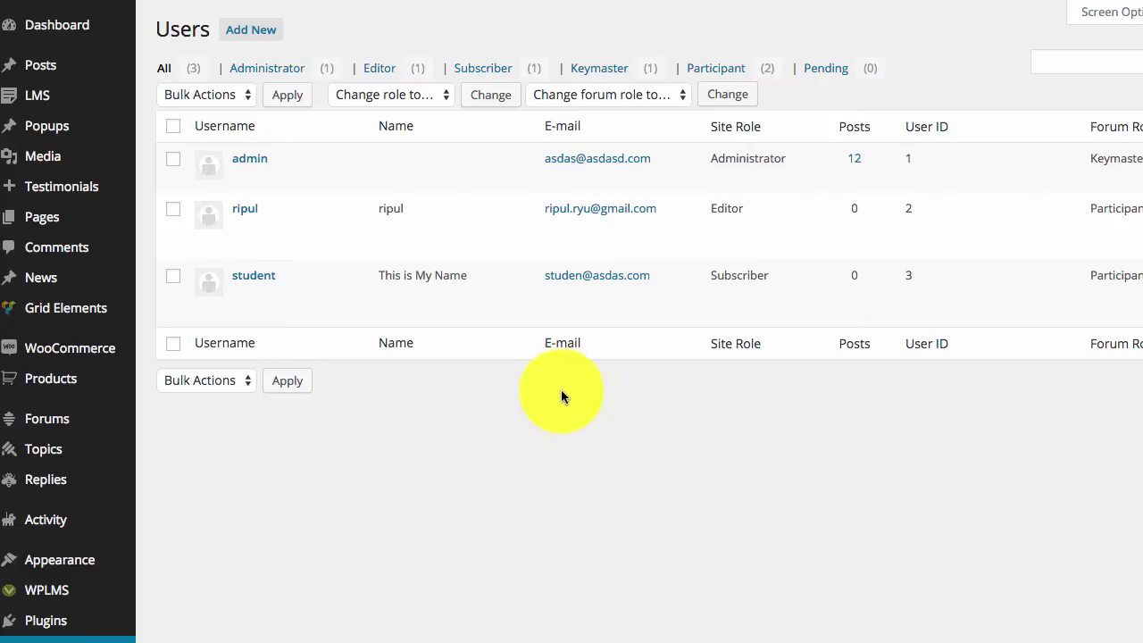
{"action": "mouse_move", "coordinate": [365, 331]}
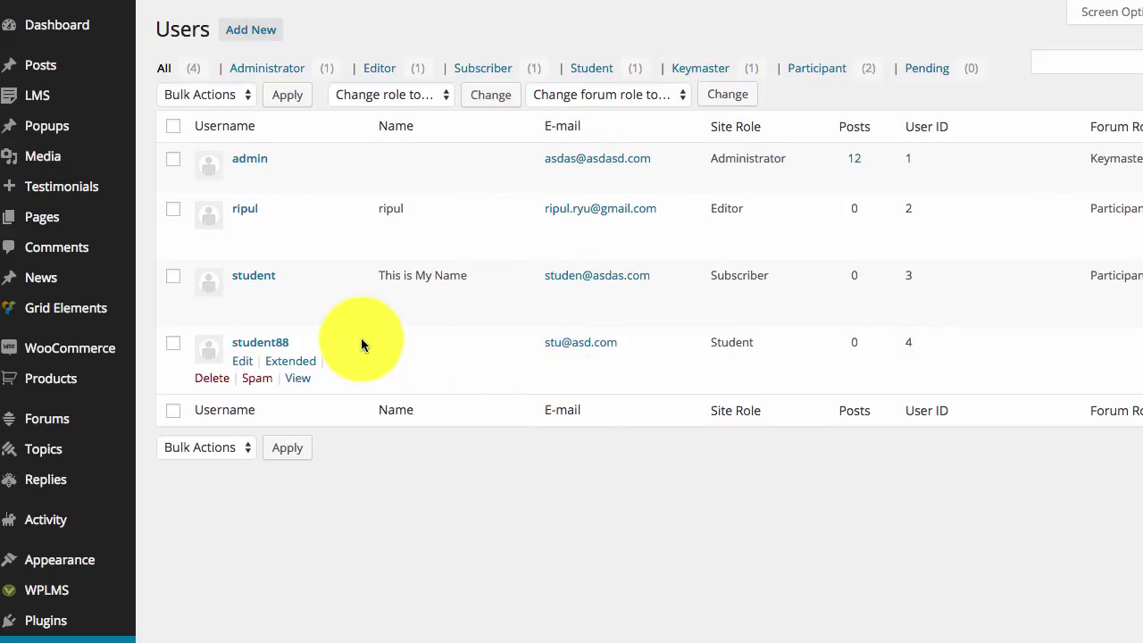
{"action": "double_click", "coordinate": [260, 343]}
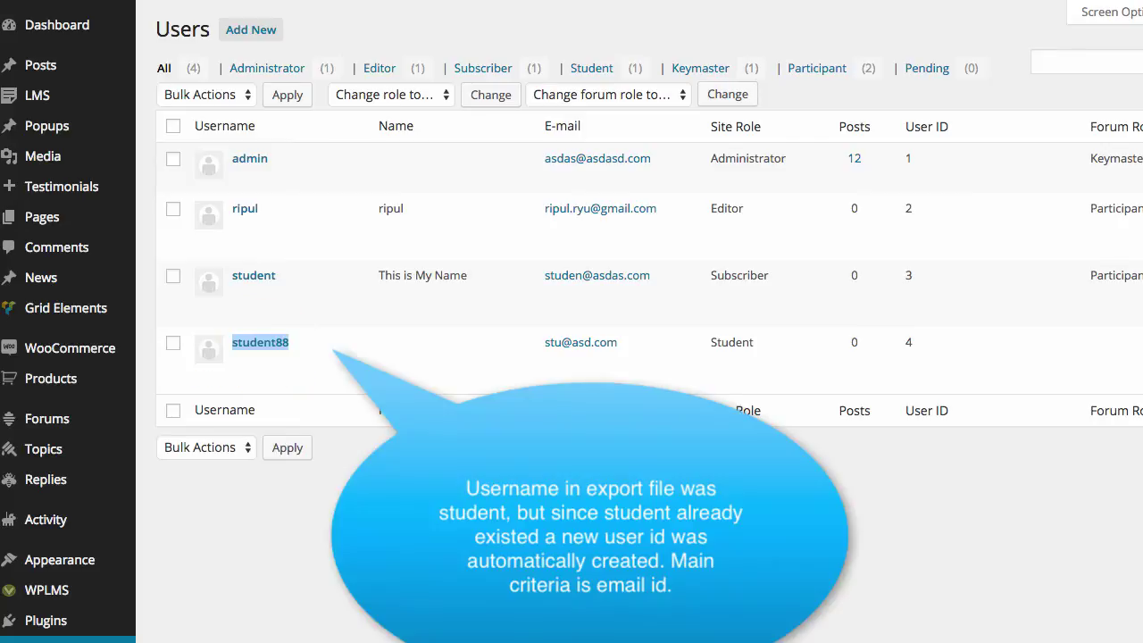
{"action": "mouse_move", "coordinate": [332, 298]}
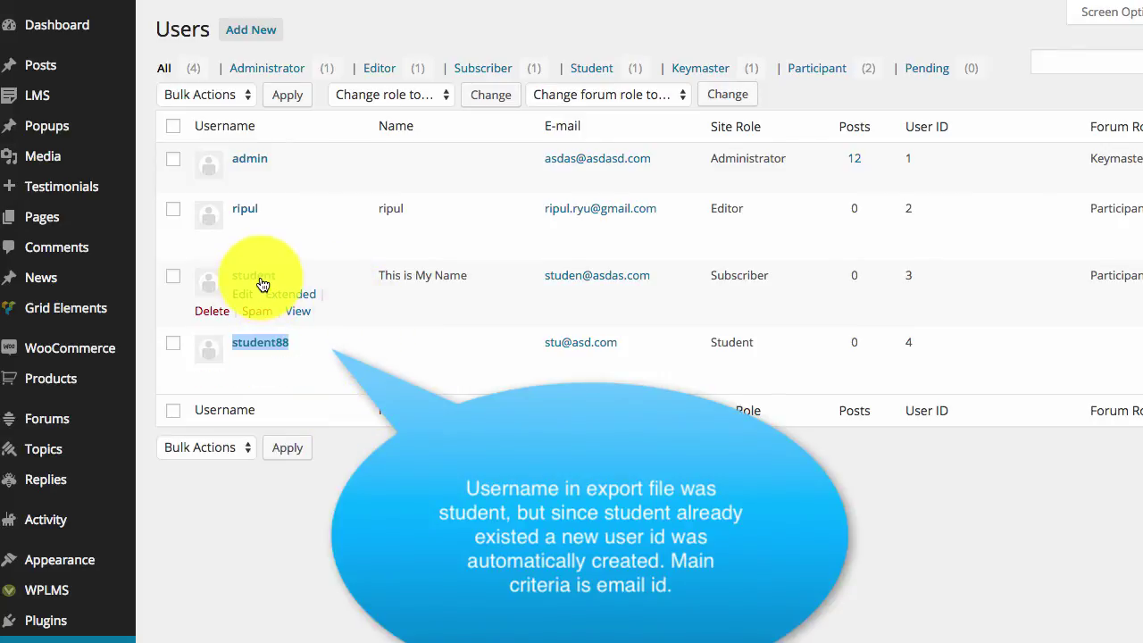
{"action": "mouse_move", "coordinate": [304, 375]}
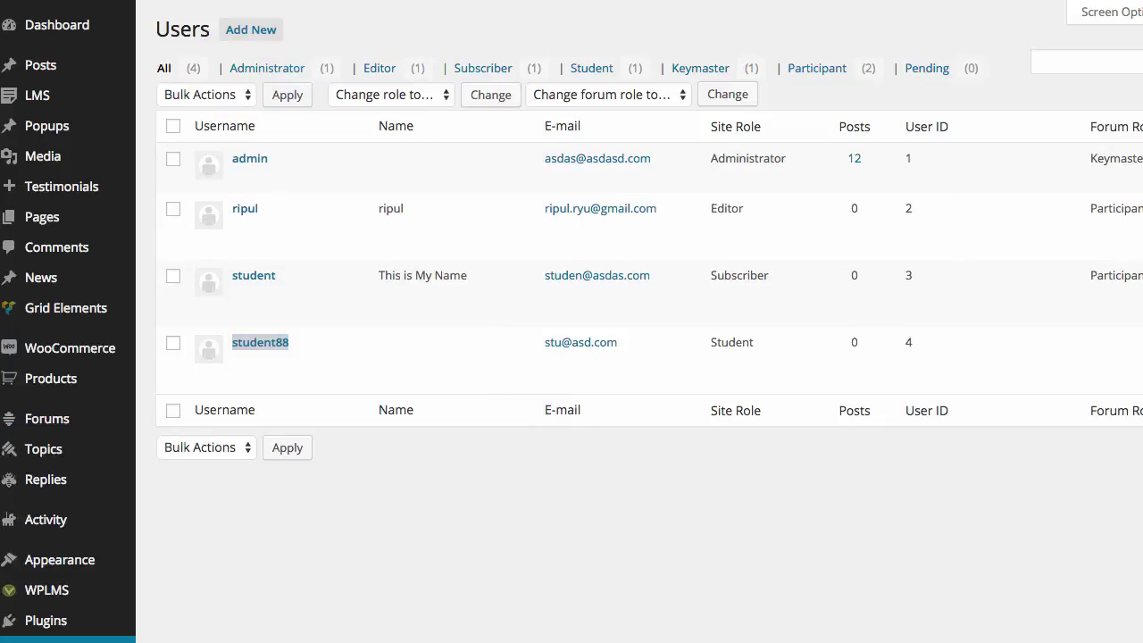
In a private window, log in to localhost:8888/wordpress with the imported student's username and password
{"action": "key", "text": "super+shift+n"}
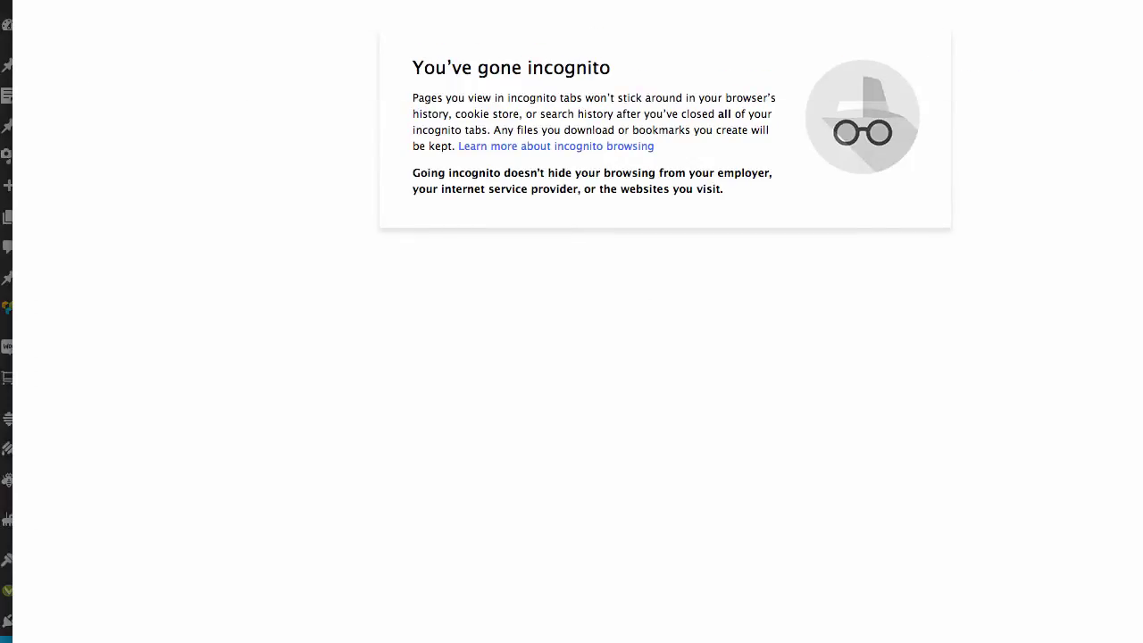
{"action": "key", "text": "Return"}
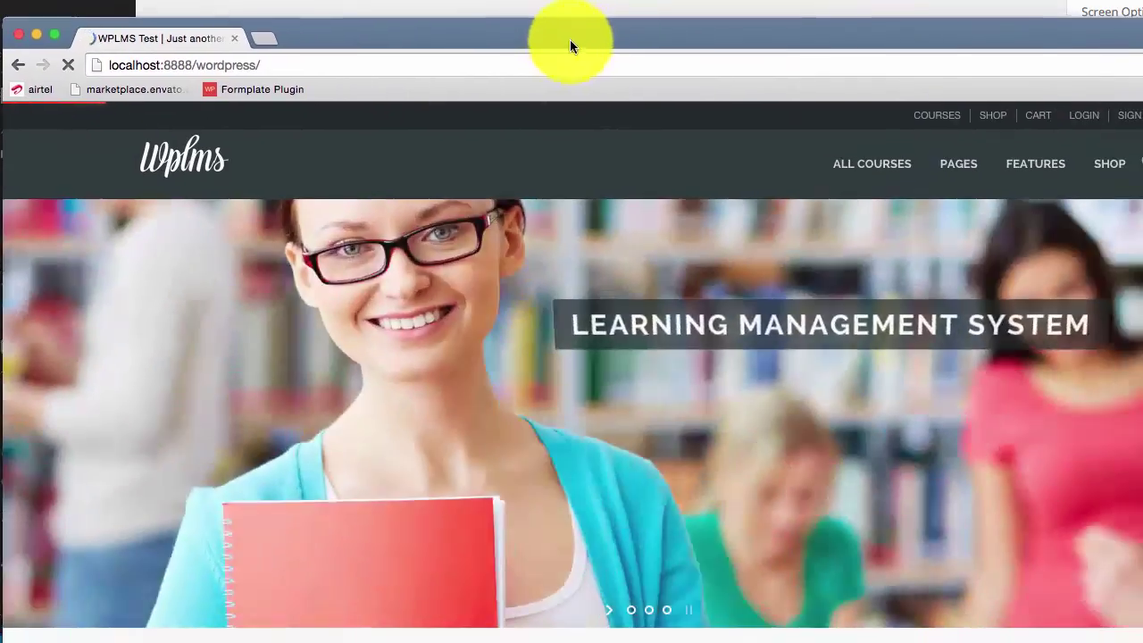
{"action": "mouse_move", "coordinate": [1032, 142]}
{"action": "left_click", "coordinate": [1081, 118]}
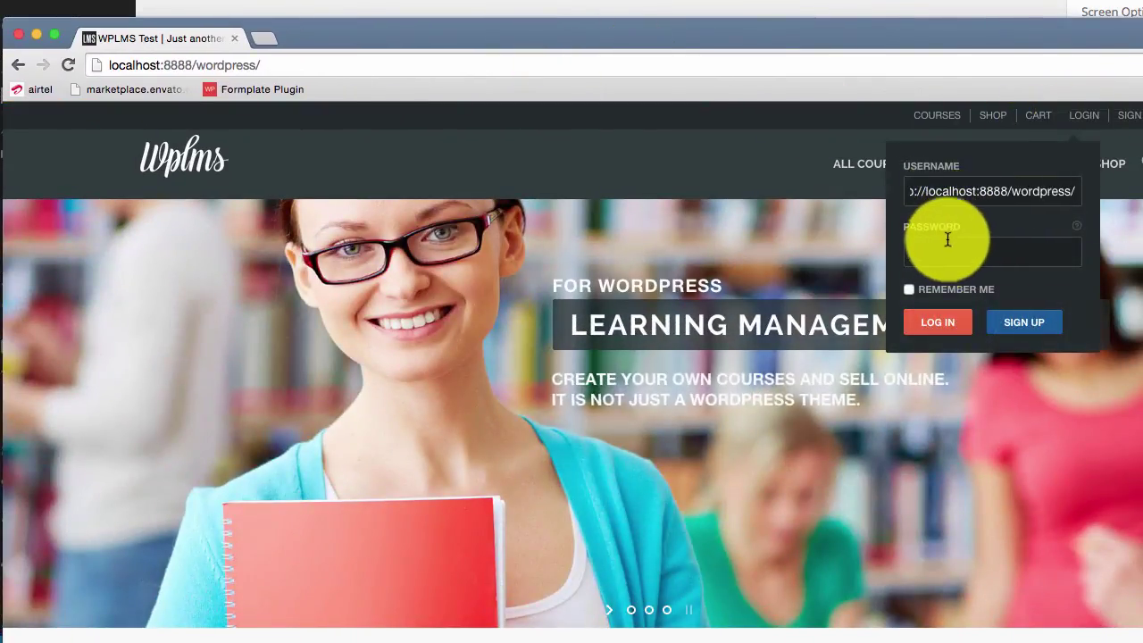
{"action": "left_click", "coordinate": [947, 198]}
{"action": "type", "text": "stude"}
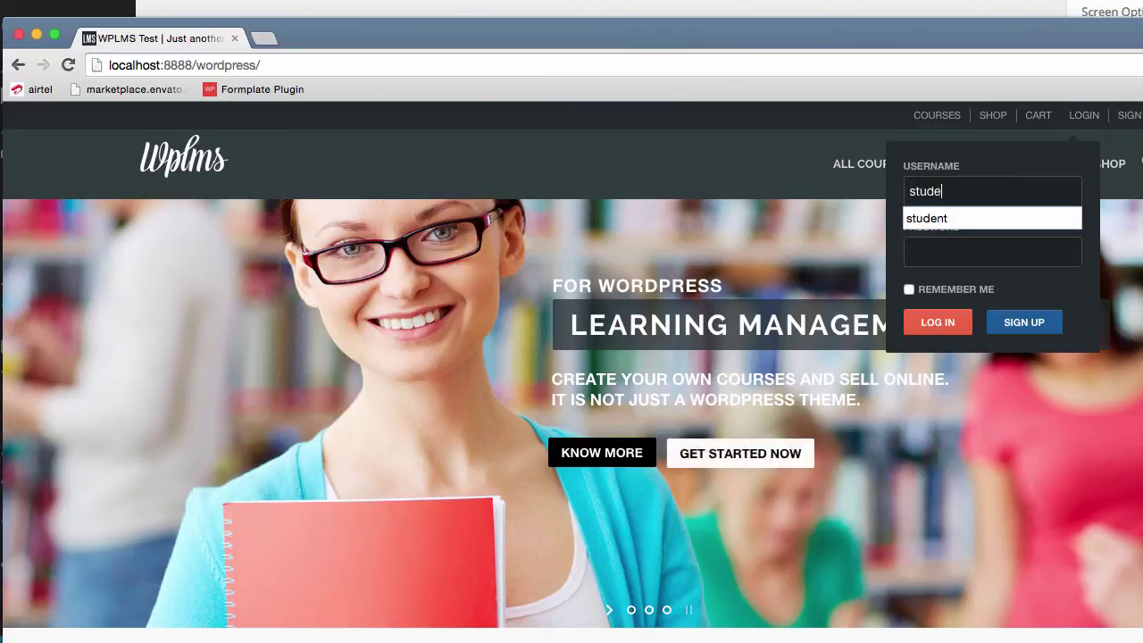
{"action": "type", "text": "nt"}
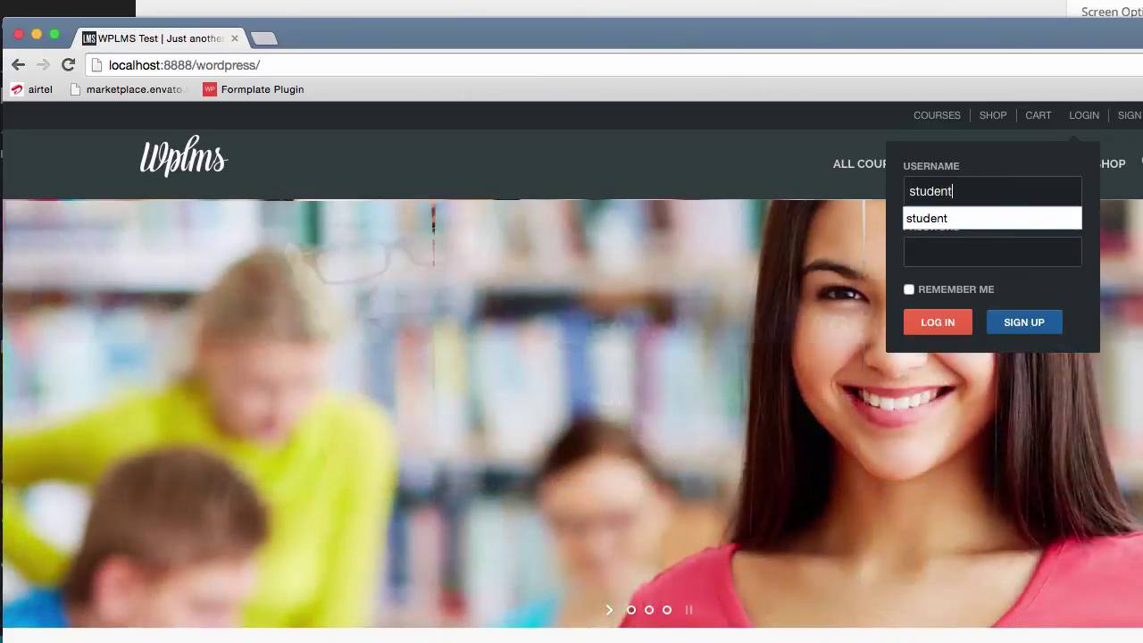
{"action": "type", "text": "88"}
{"action": "left_click", "coordinate": [978, 247]}
{"action": "left_click", "coordinate": [923, 337]}
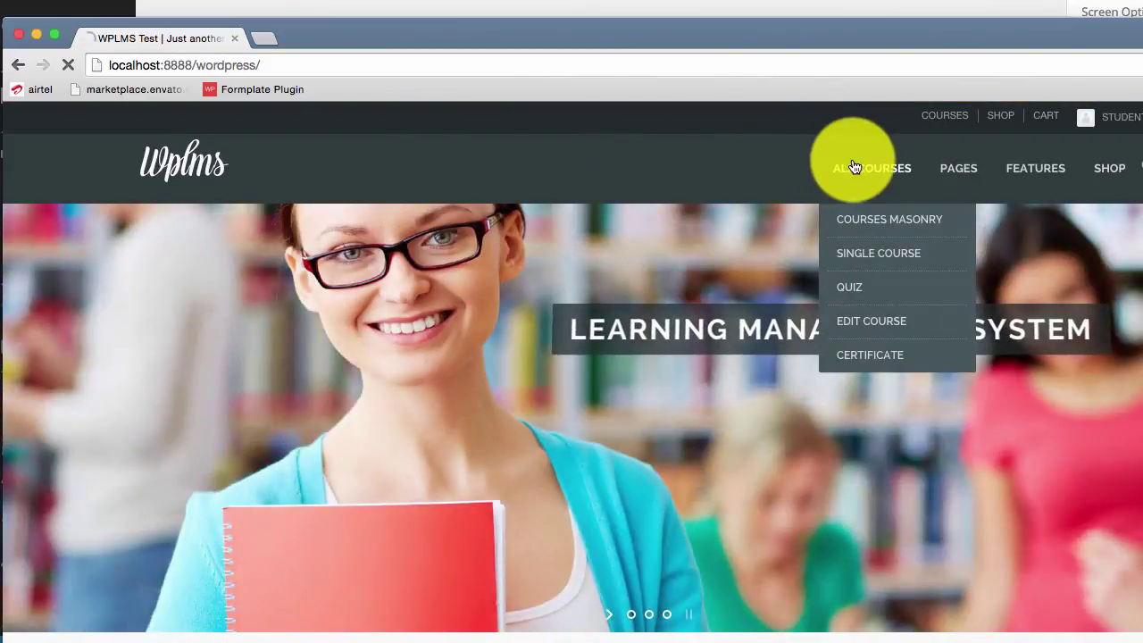
Open the Starters Course from My Courses in the course directory
{"action": "left_click", "coordinate": [854, 167]}
{"action": "scroll", "coordinate": [529, 296], "scroll_direction": "down", "scroll_amount": 3}
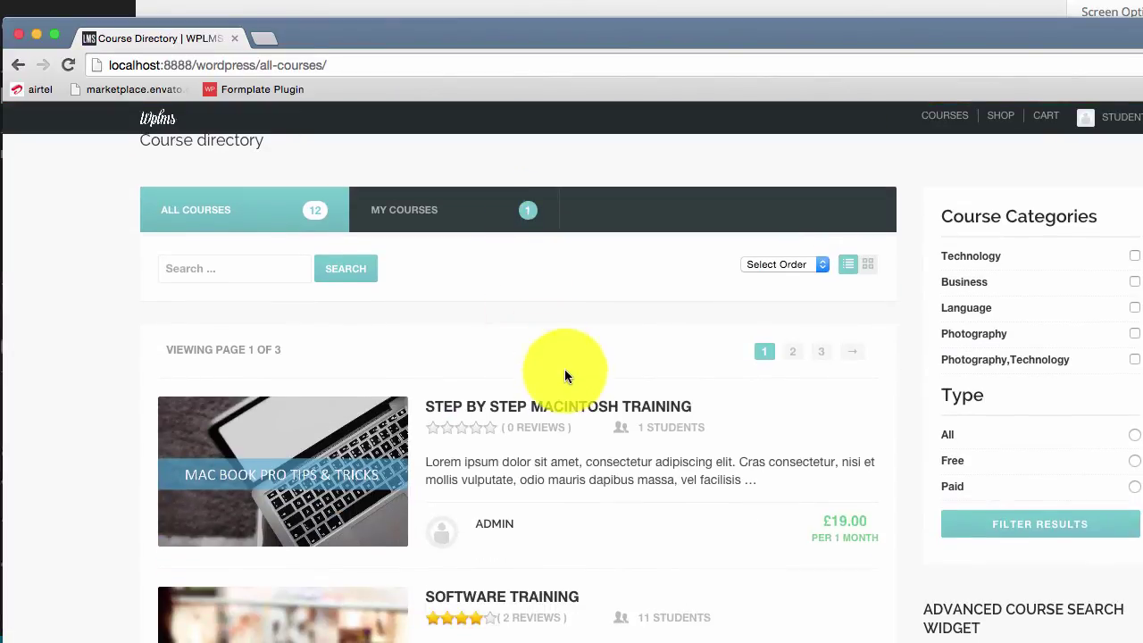
{"action": "left_click", "coordinate": [423, 224]}
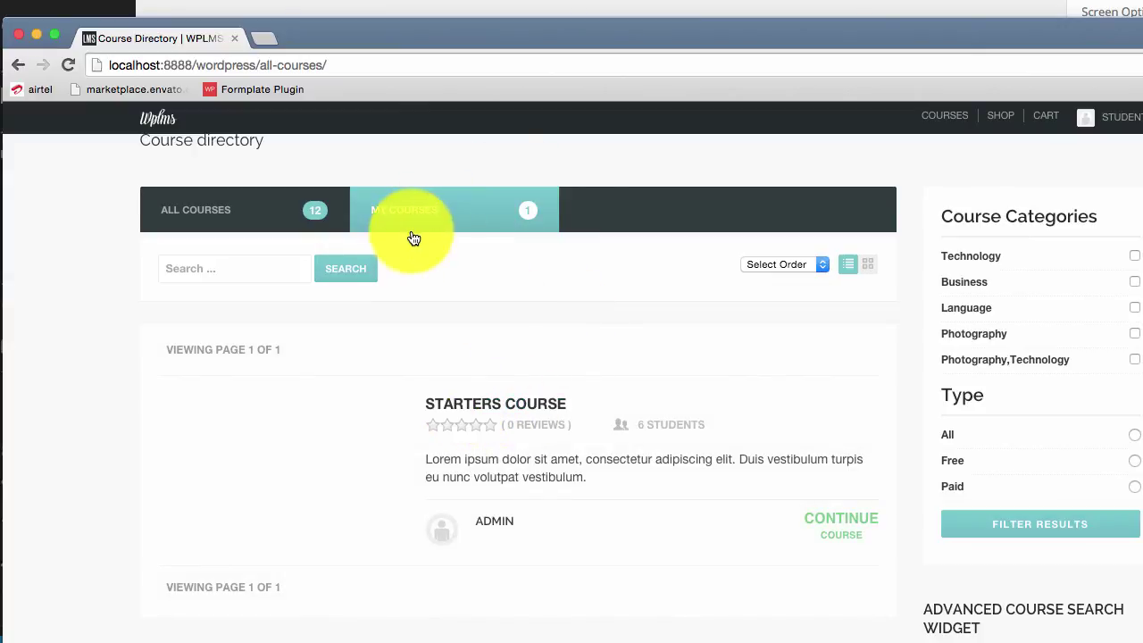
{"action": "left_click", "coordinate": [460, 403]}
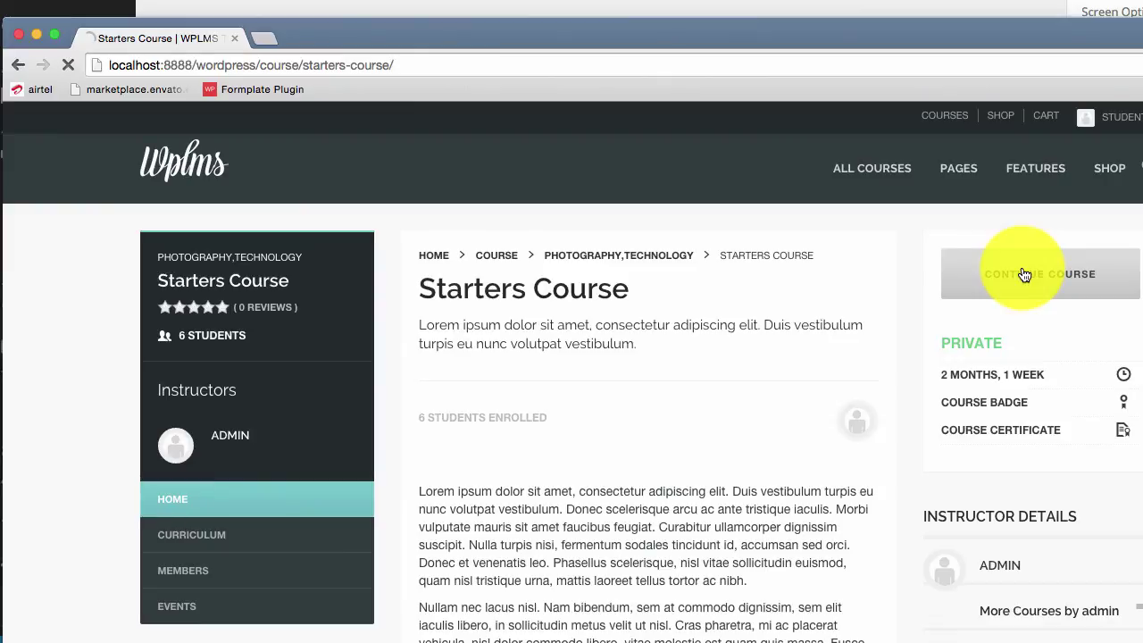
Continue the Starters Course into the Starter Quiz unit with the browser maximised
{"action": "left_click", "coordinate": [1021, 273]}
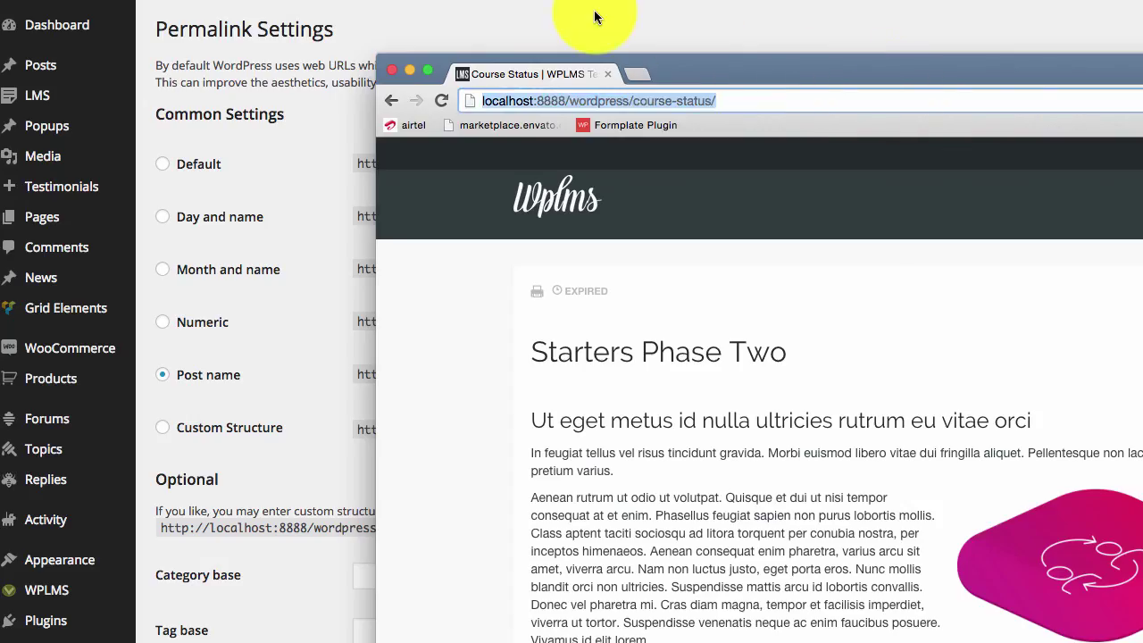
{"action": "left_click_drag", "start_coordinate": [785, 75], "coordinate": [540, 1]}
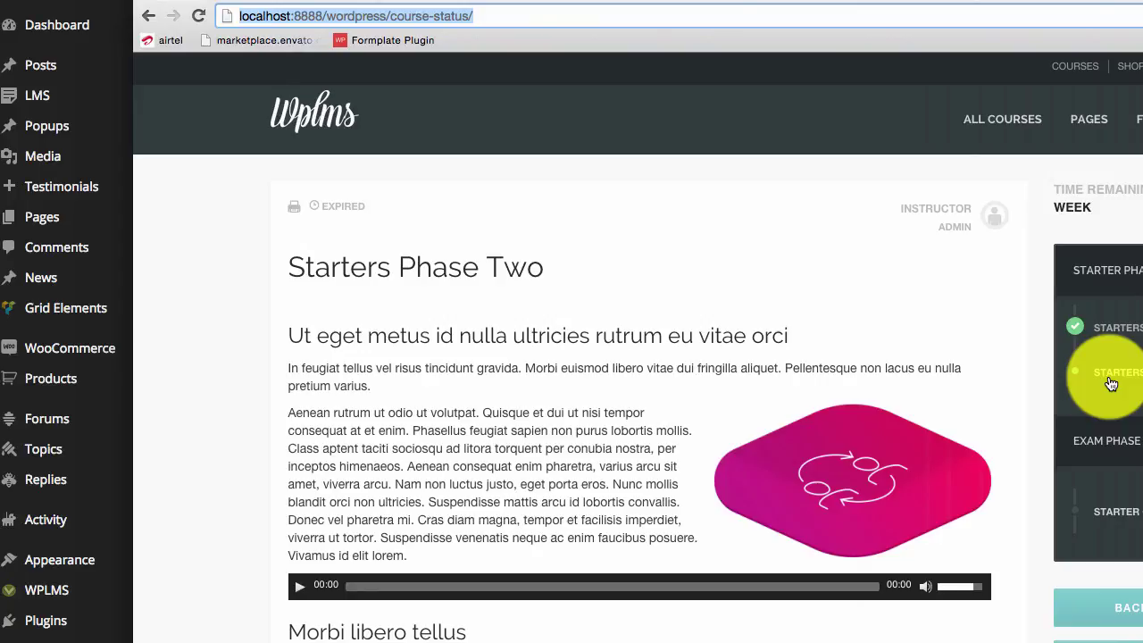
{"action": "left_click", "coordinate": [1103, 511]}
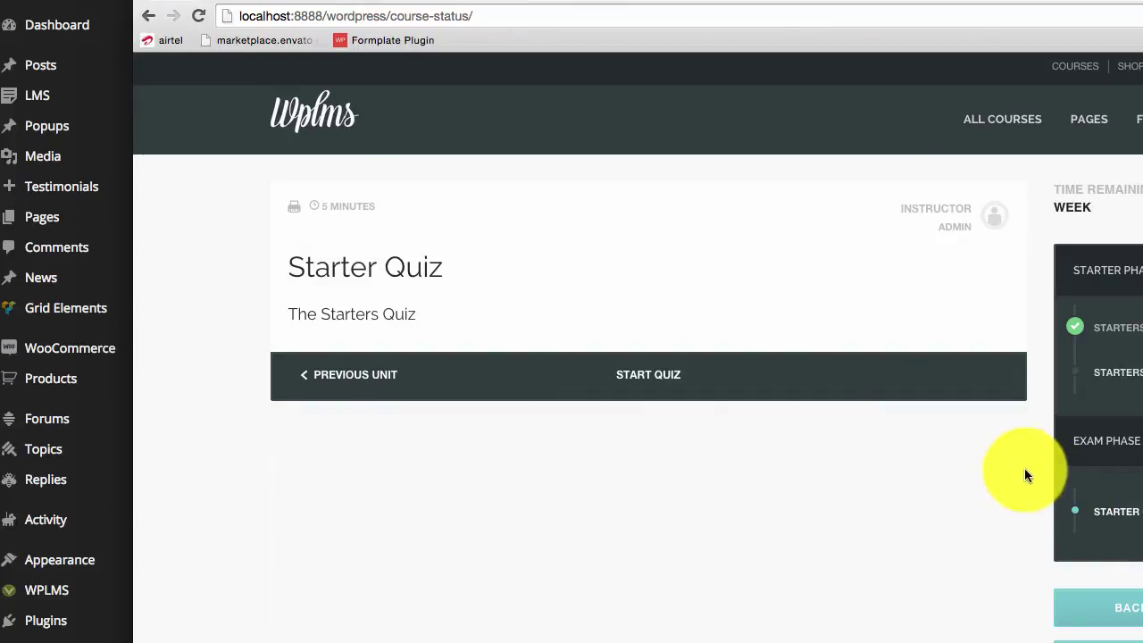
{"action": "left_click", "coordinate": [650, 379]}
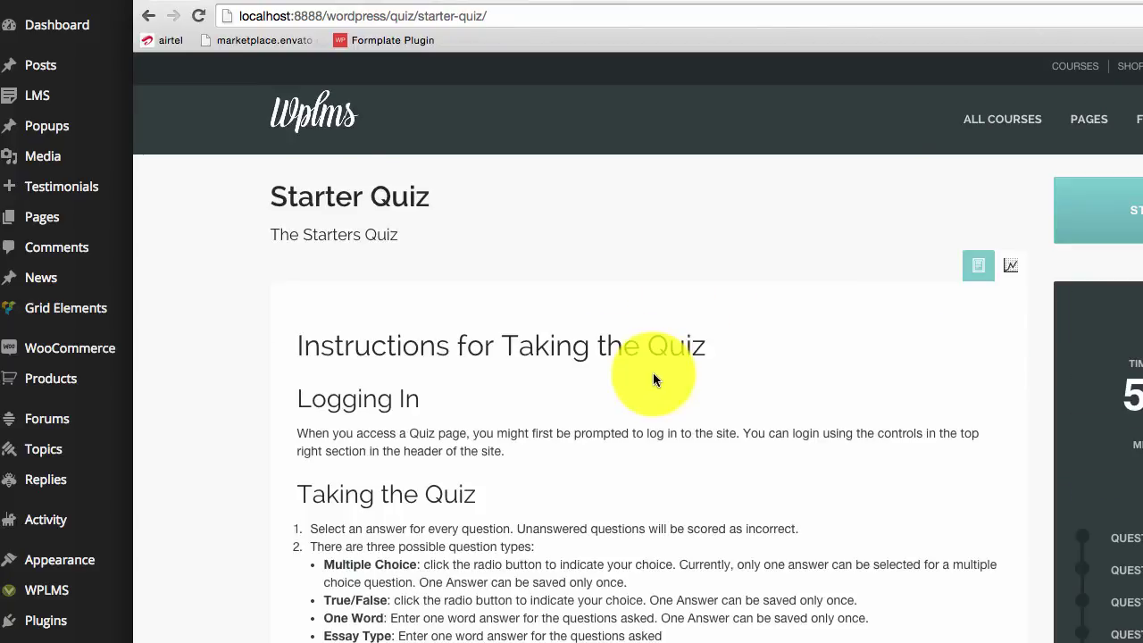
Start the quiz, skip ahead two questions, and save an answer to the country-sorting question
{"action": "left_click", "coordinate": [1117, 207]}
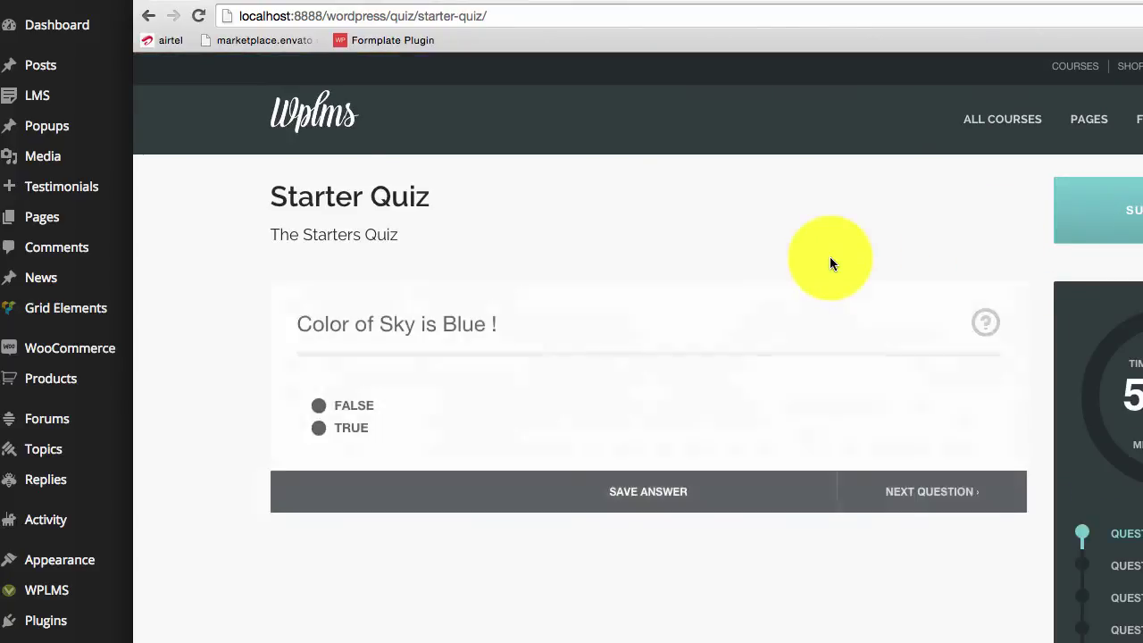
{"action": "left_click", "coordinate": [1008, 474]}
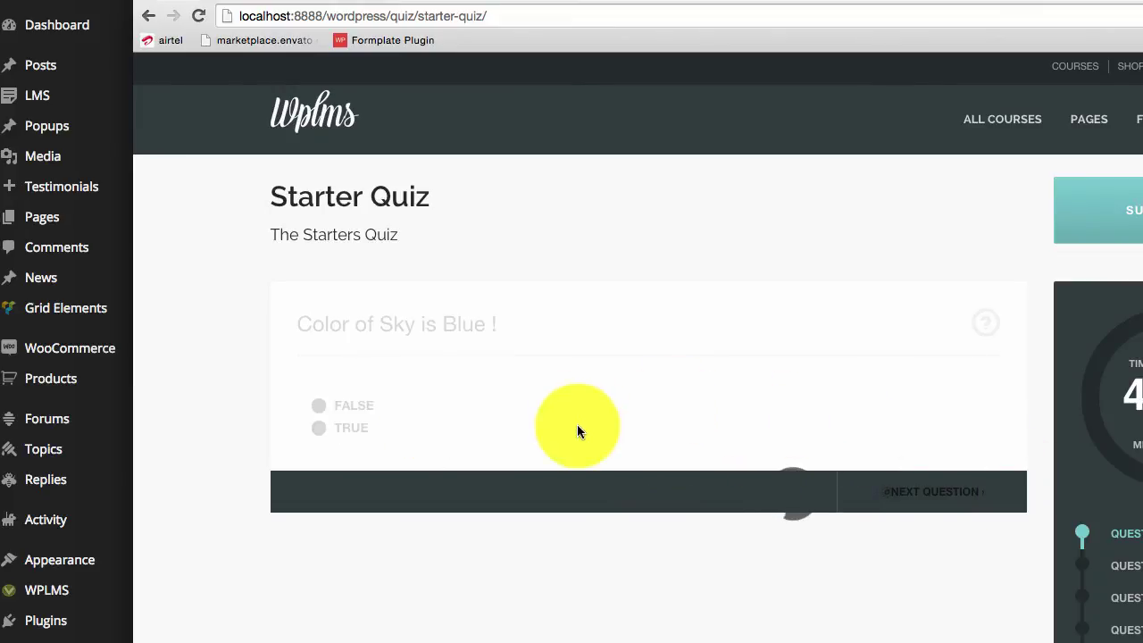
{"action": "left_click", "coordinate": [959, 546]}
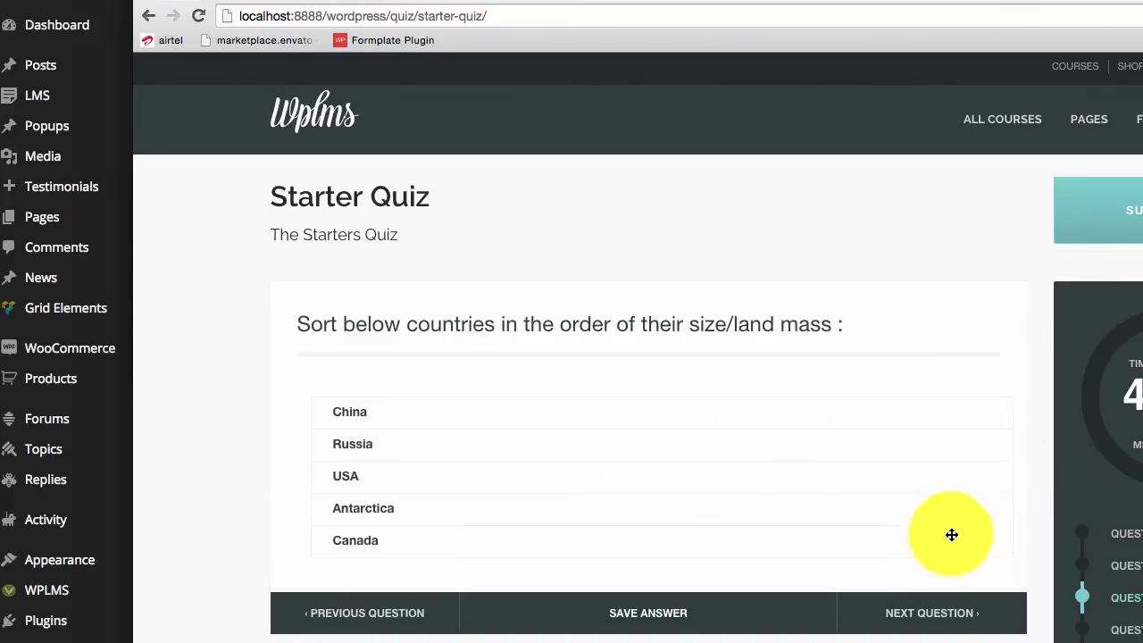
{"action": "left_click", "coordinate": [628, 615]}
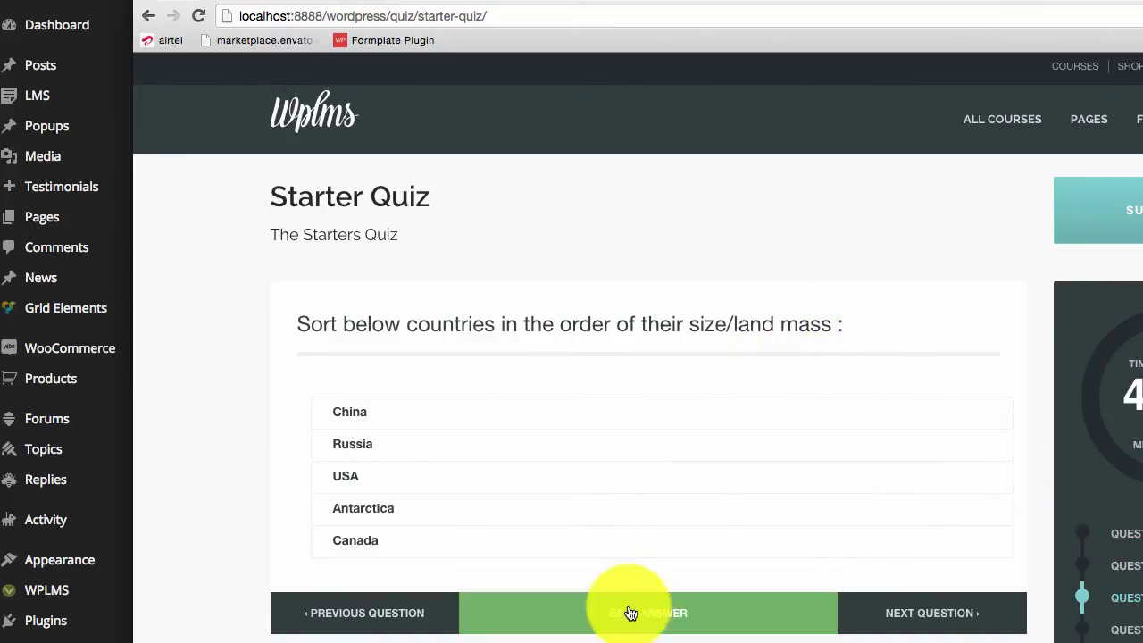